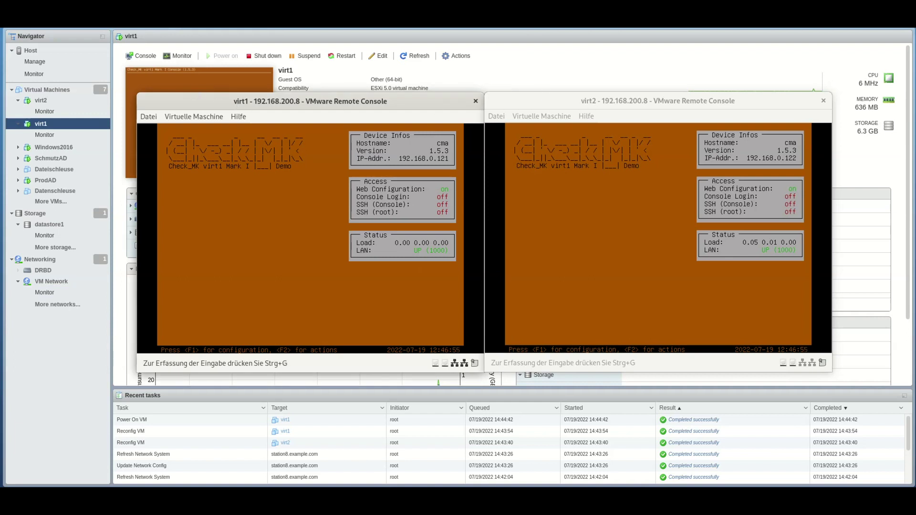
Capture and release keyboard input in the virt1 and virt2 remote consoles.
key("ctrl+g")
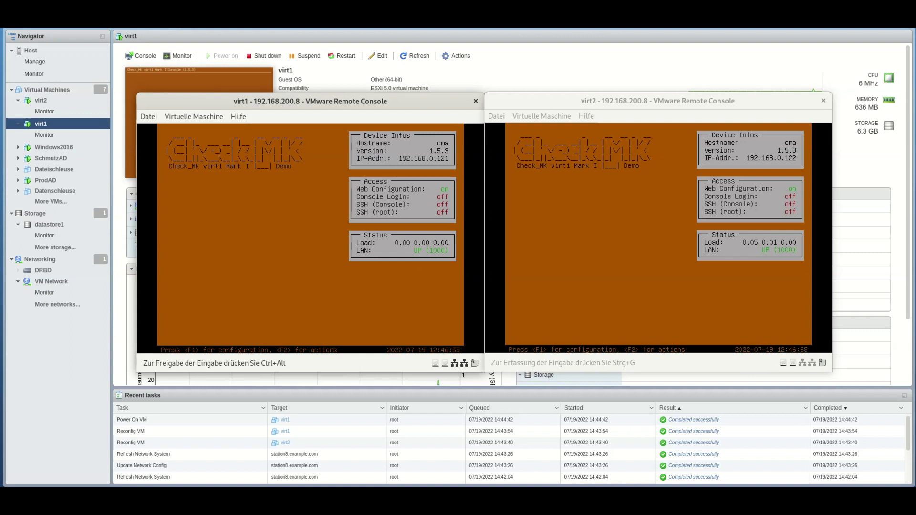
key("ctrl+alt")
left_click(658, 286)
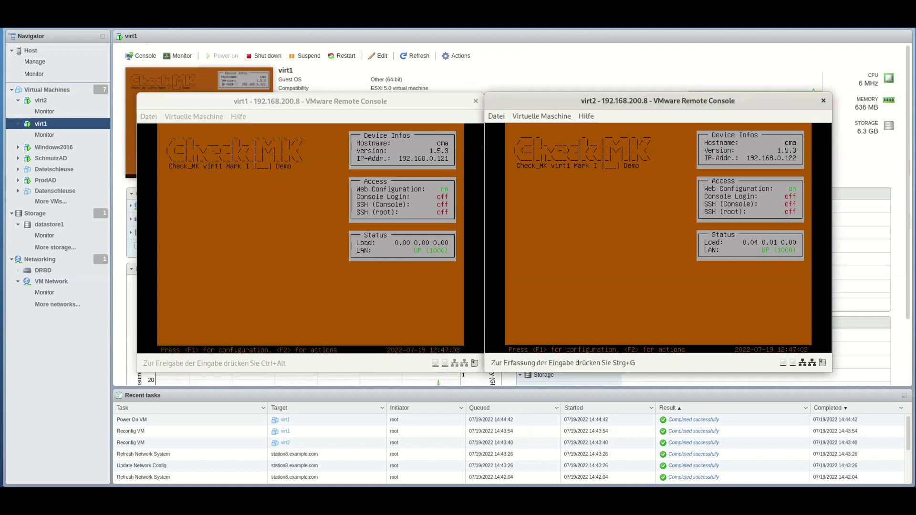
key("ctrl+alt")
Log in to the virt1 appliance and decline saving the password in the browser.
left_click(310, 238)
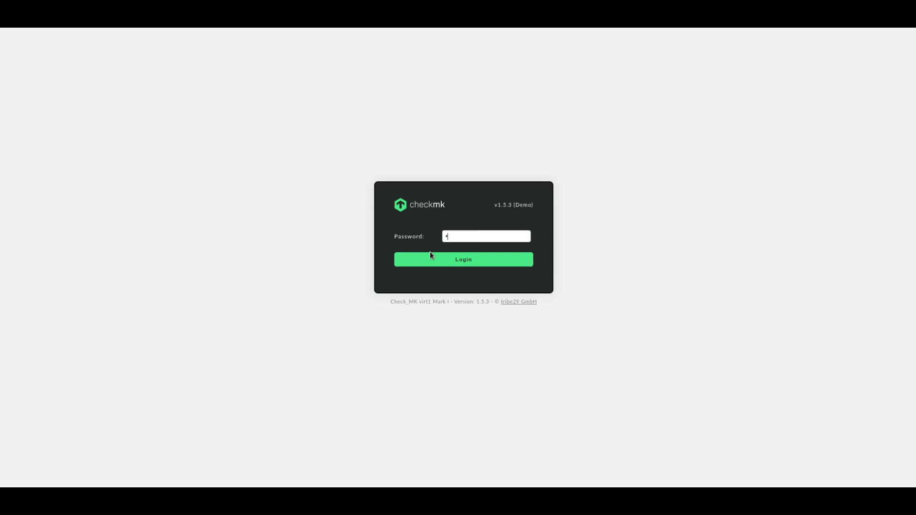
left_click(430, 253)
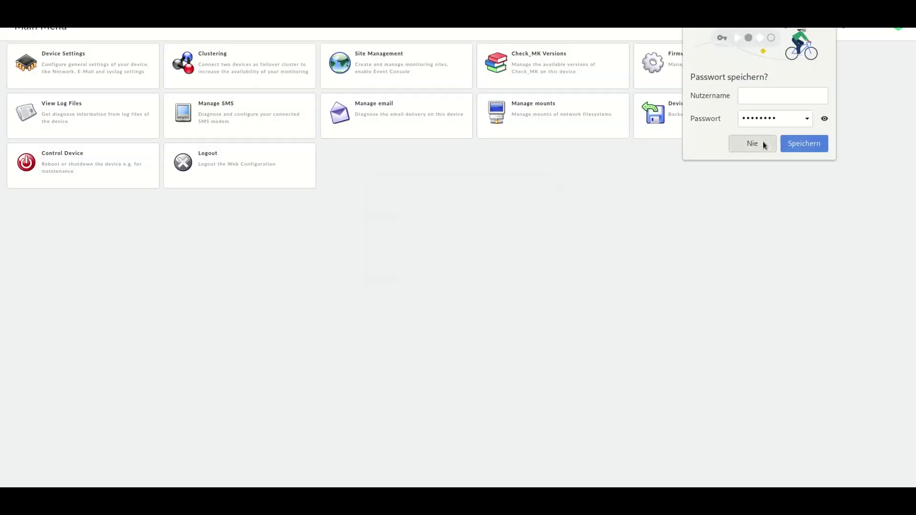
left_click(757, 144)
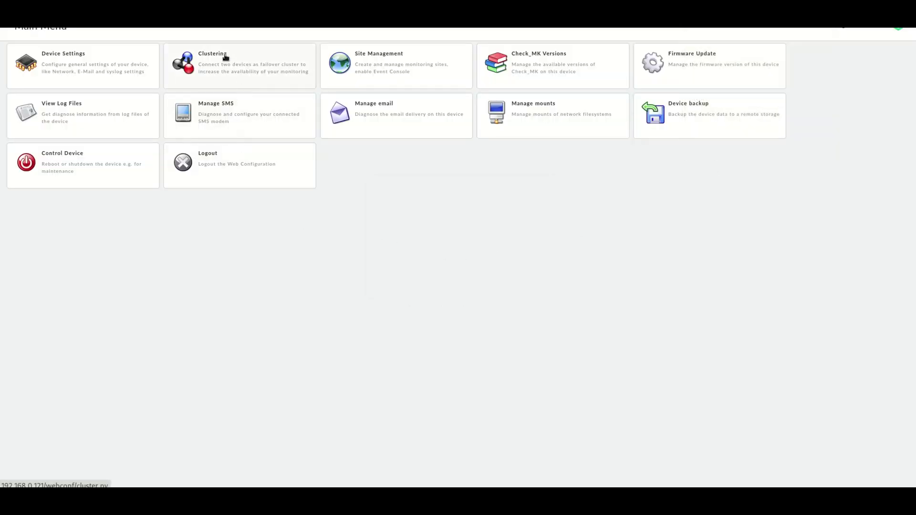
Open Device Settings > Network Settings and request Advanced Mode.
left_click(108, 67)
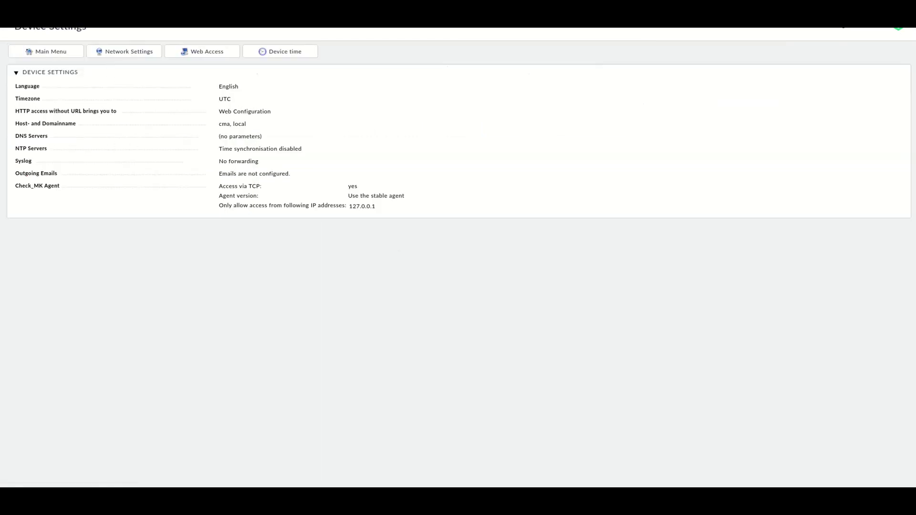
left_click(130, 53)
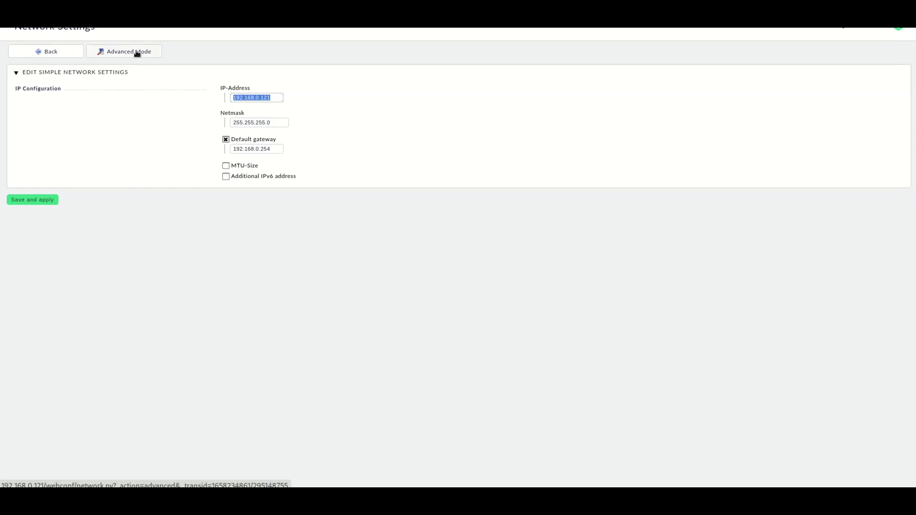
left_click(137, 52)
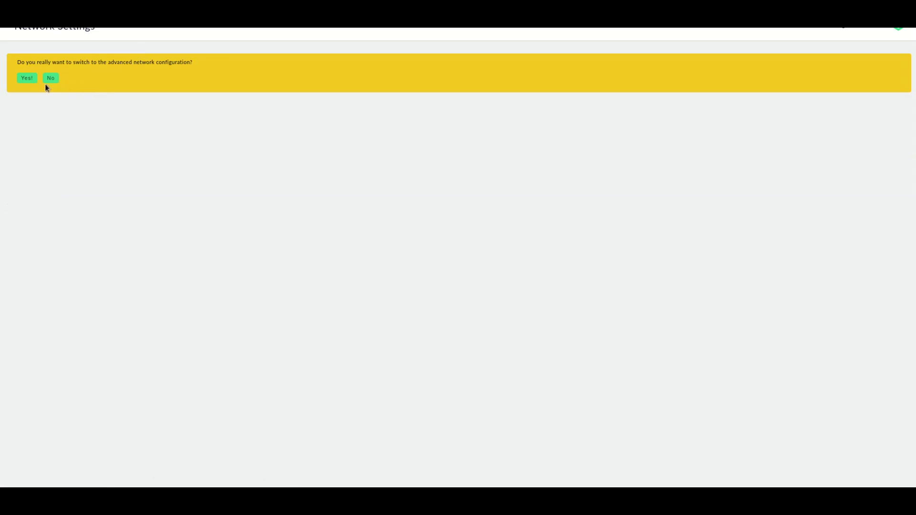
Confirm advanced mode and save ens34 as simple IP 10.0.0.1, netmask 255.255.255.0.
left_click(27, 78)
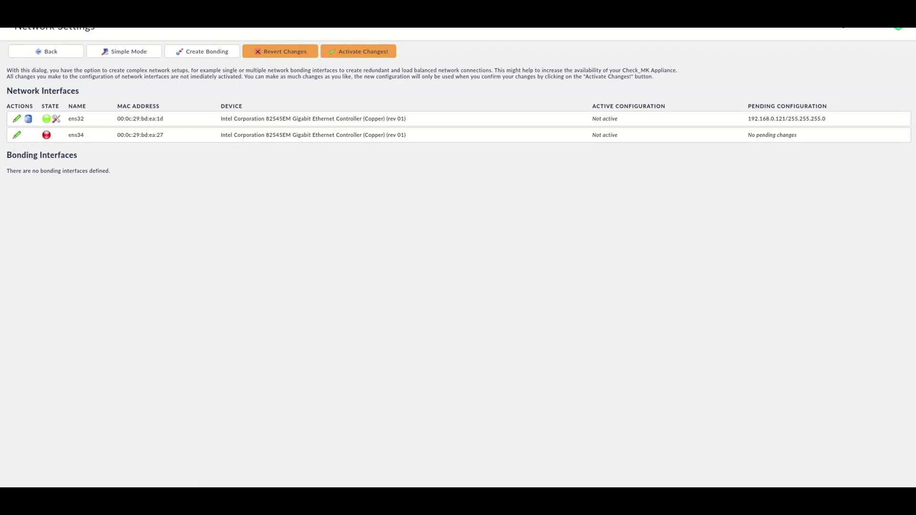
left_click(18, 137)
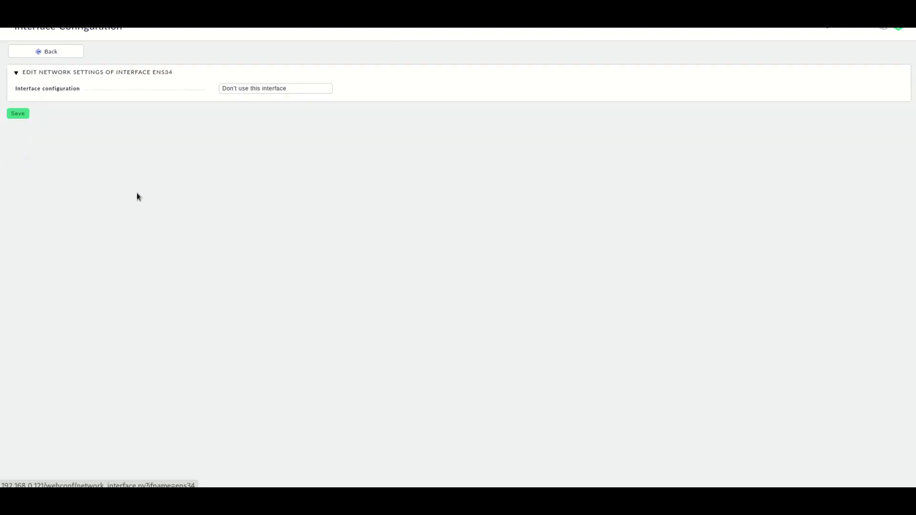
left_click(272, 88)
left_click(265, 105)
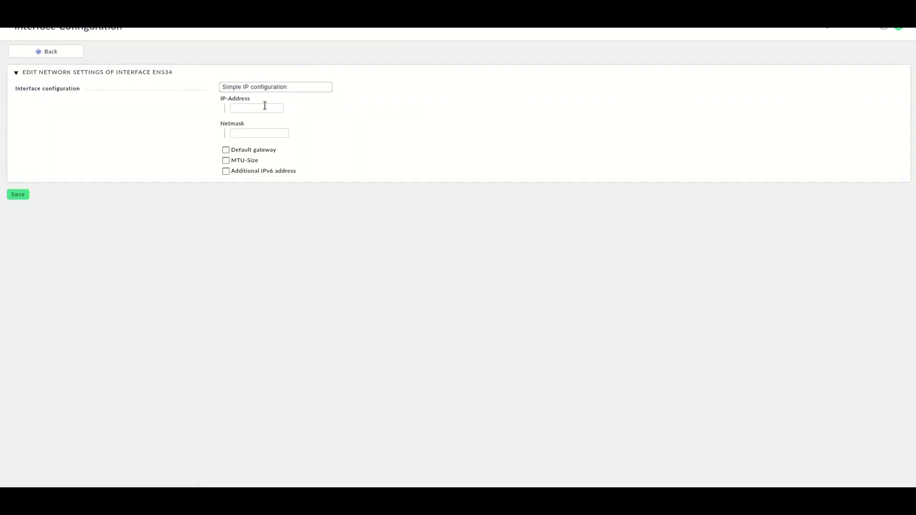
left_click(259, 108)
type("10")
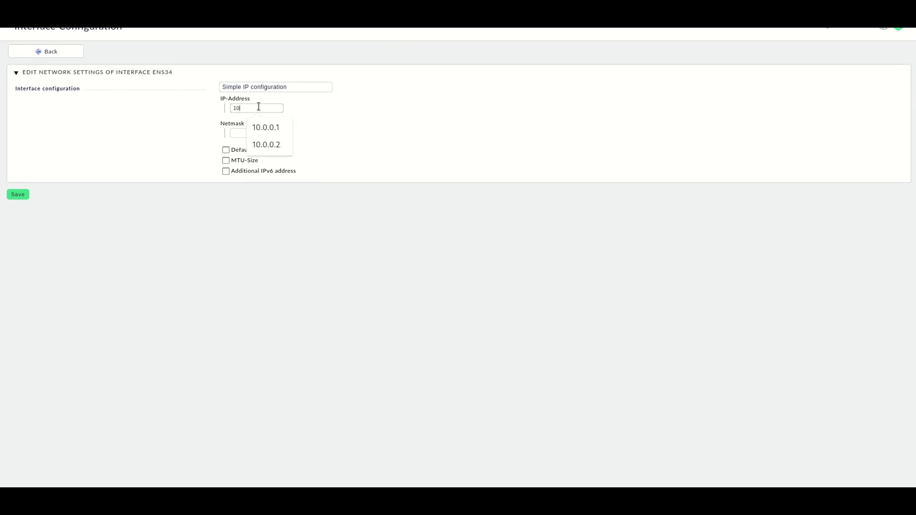
type(".0.0.1")
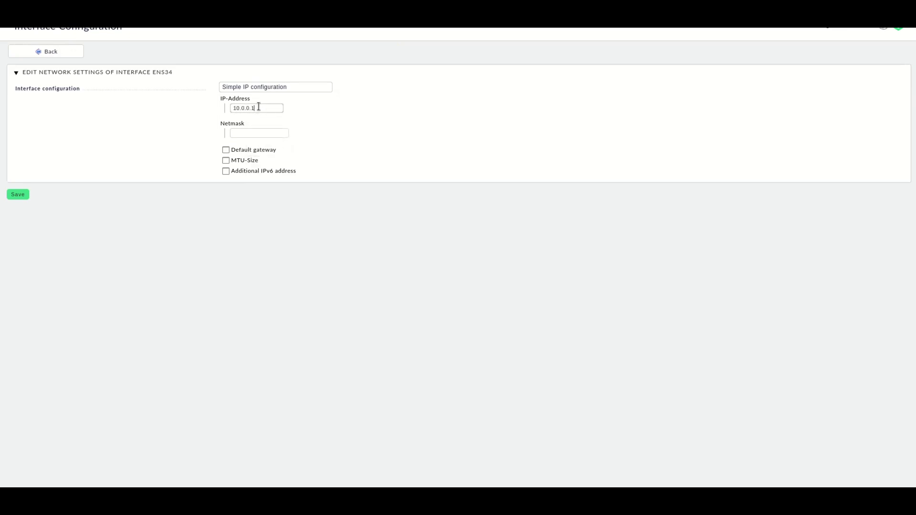
type("255.255.255.0")
left_click(20, 196)
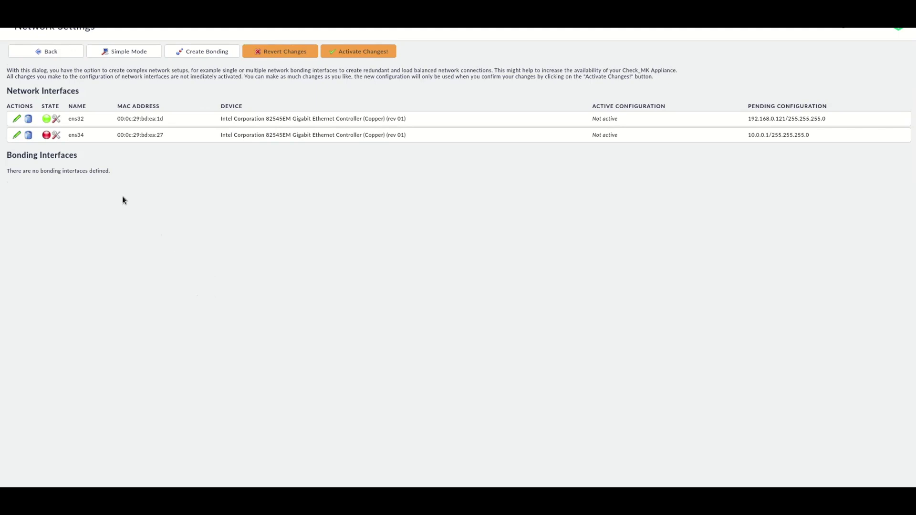
Activate the pending ens34 network change and log back in with the appliance password.
left_click(341, 53)
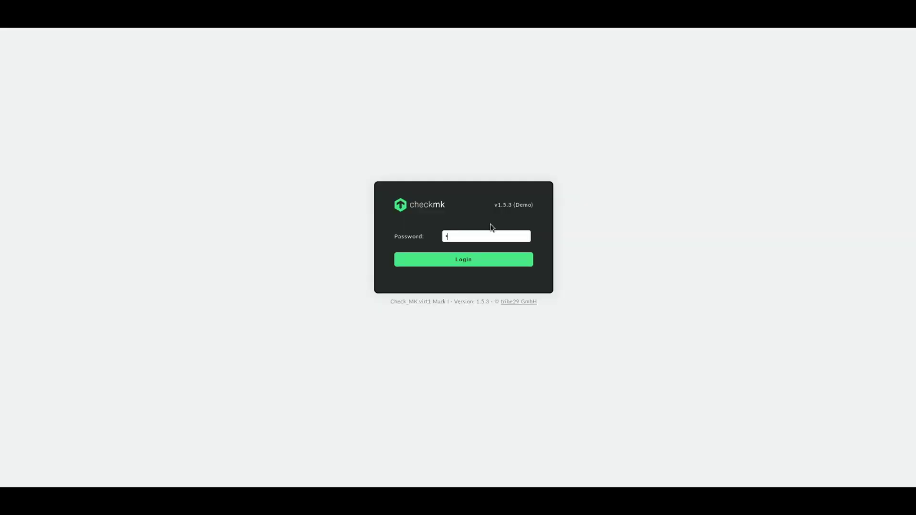
type("******")
key("Return")
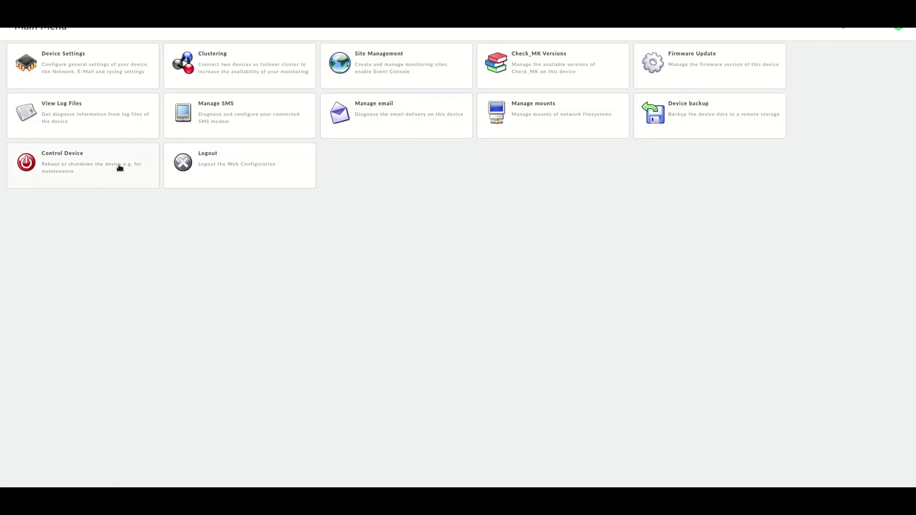
Switch the second appliance's Network Settings to Advanced Mode and confirm.
left_click(105, 75)
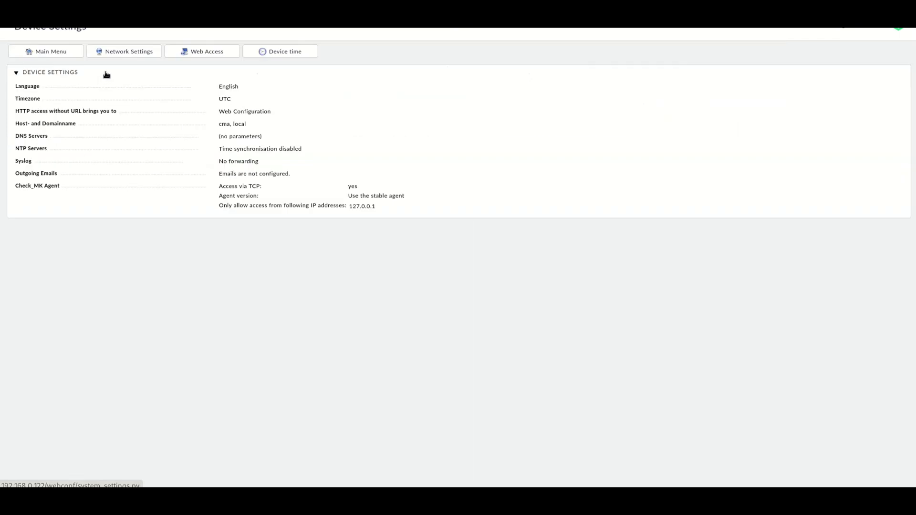
left_click(150, 56)
left_click(145, 57)
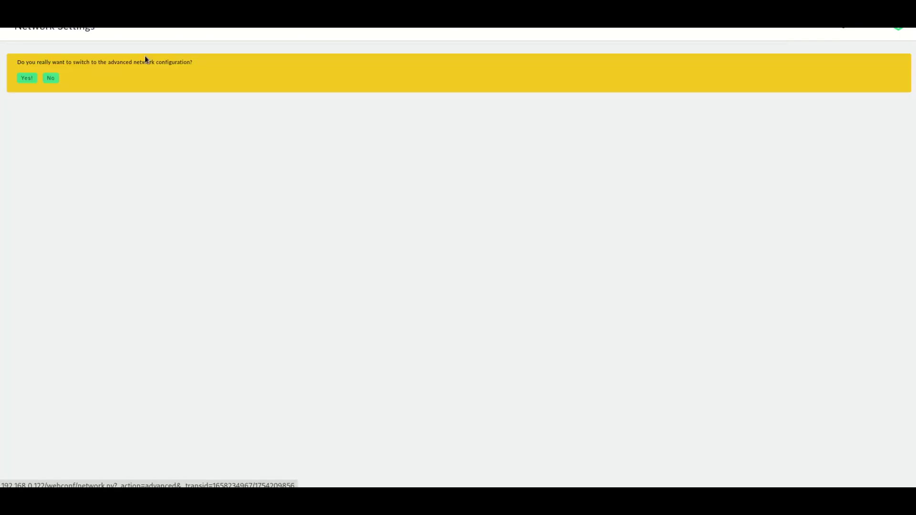
left_click(27, 78)
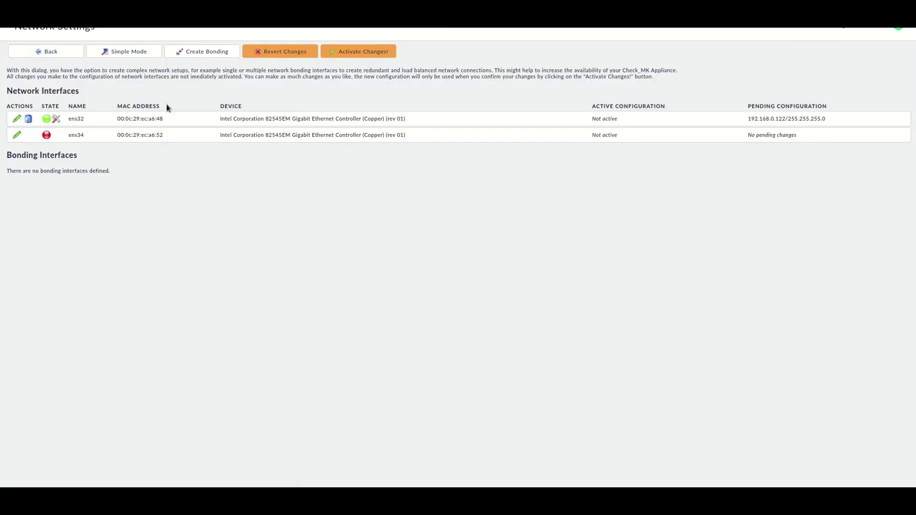
Set ens34 to simple IP 10.0.0.2 with netmask 255.255.255.0, save, and activate it.
left_click(17, 135)
left_click(266, 89)
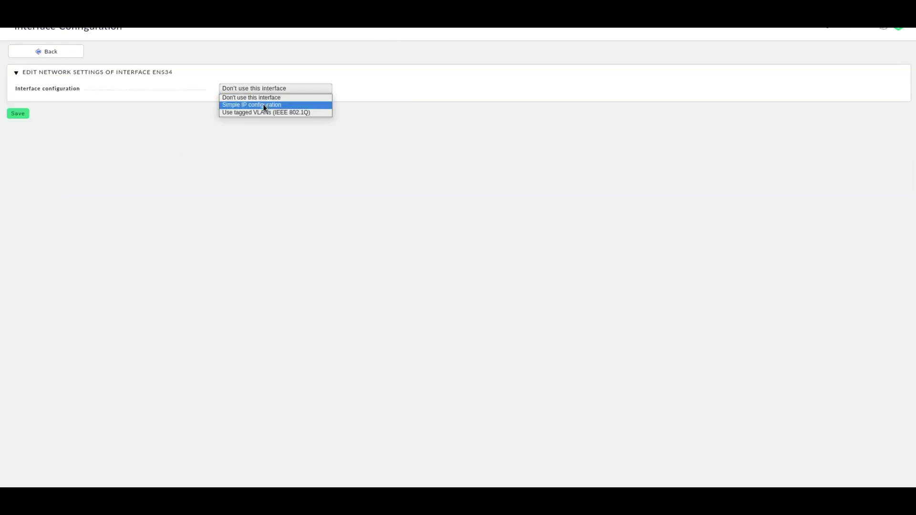
left_click(263, 104)
left_click(254, 108)
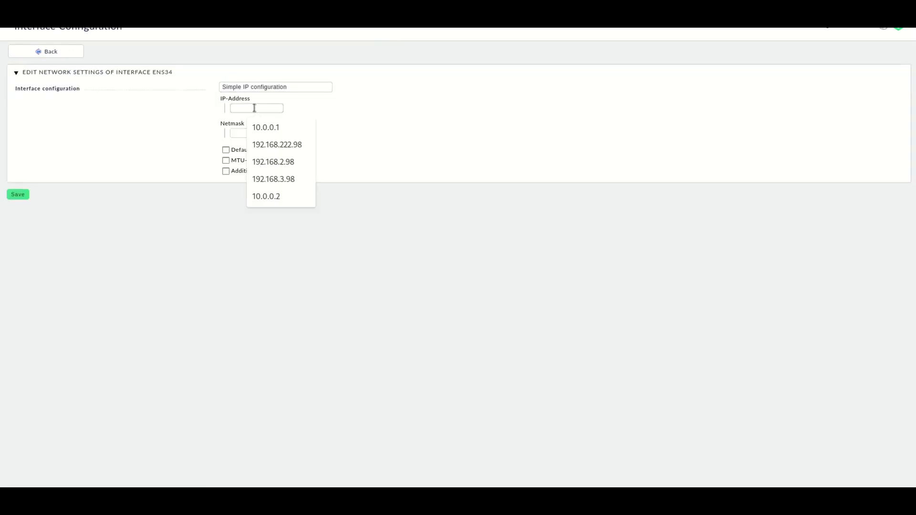
type("10.0.0.2")
key("Tab")
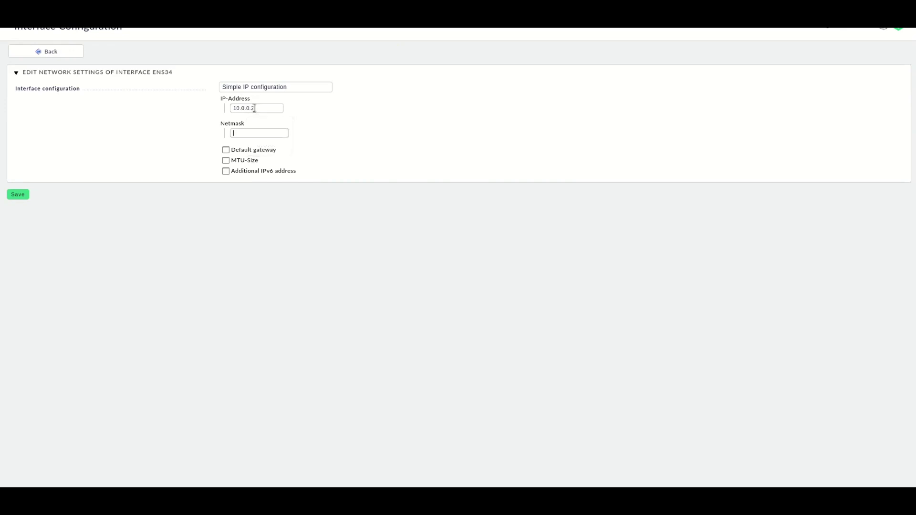
type("255.255.255.0")
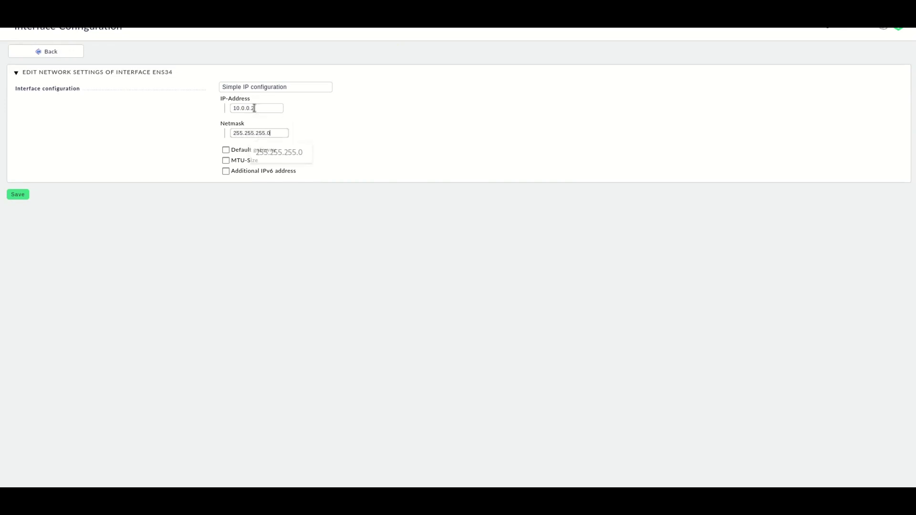
key("Tab")
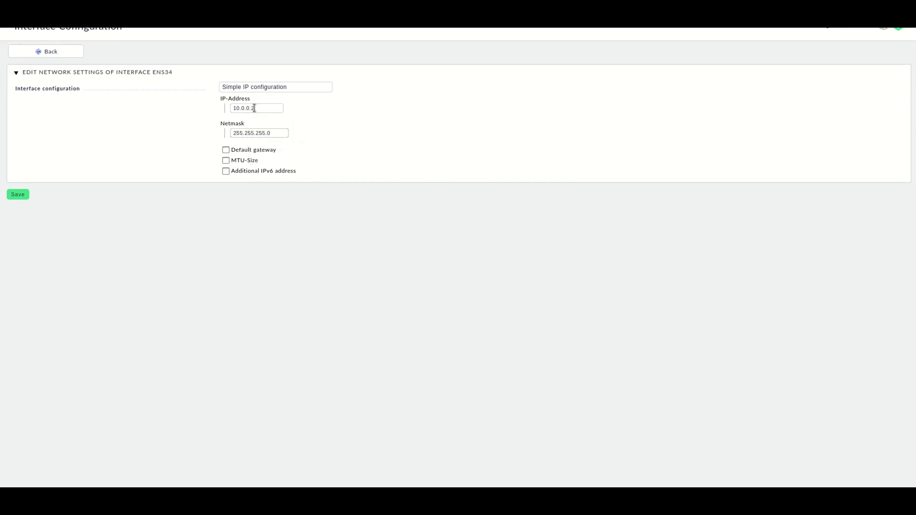
left_click(23, 195)
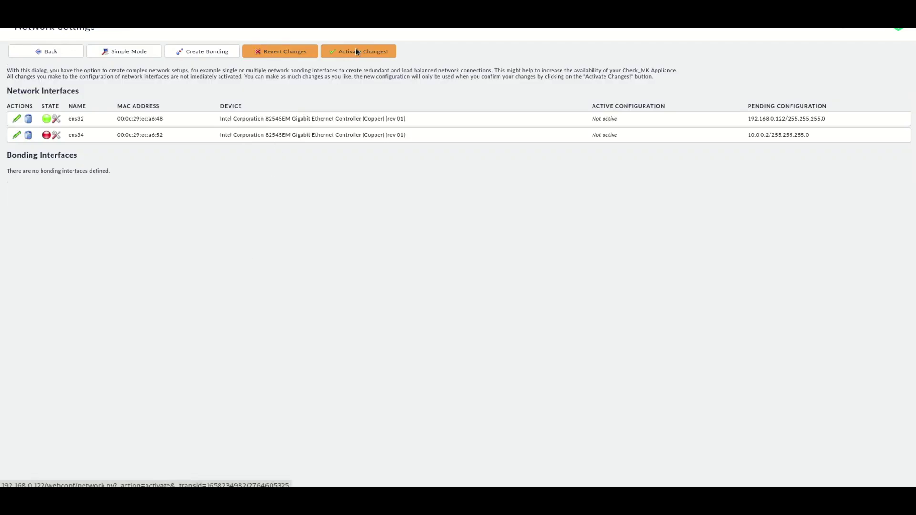
left_click(359, 52)
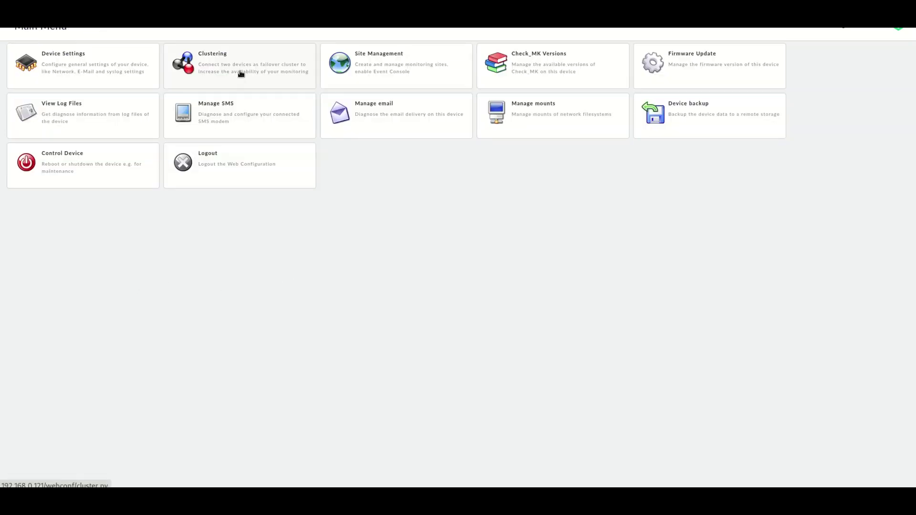
Set partner 192.168.0.122, sync interface ens34, and communication interfaces ens32 and ens34.
left_click(241, 74)
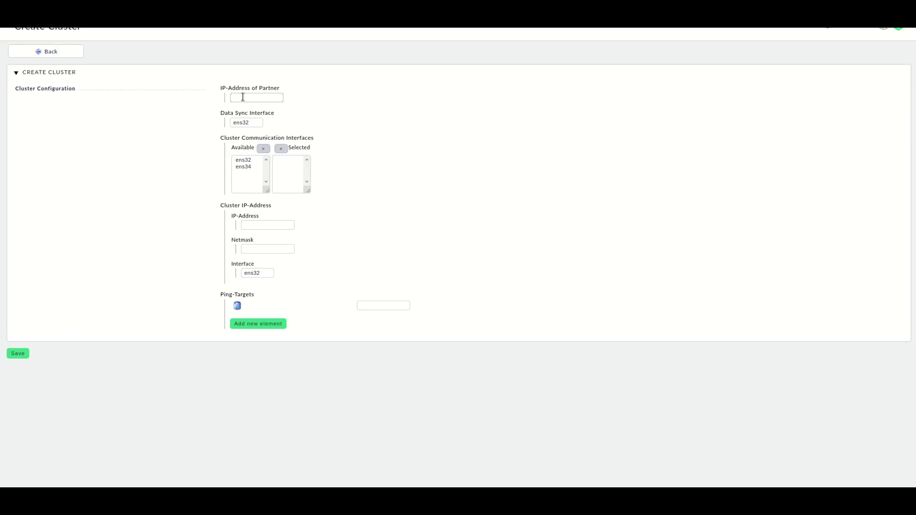
type("192.168.0.1")
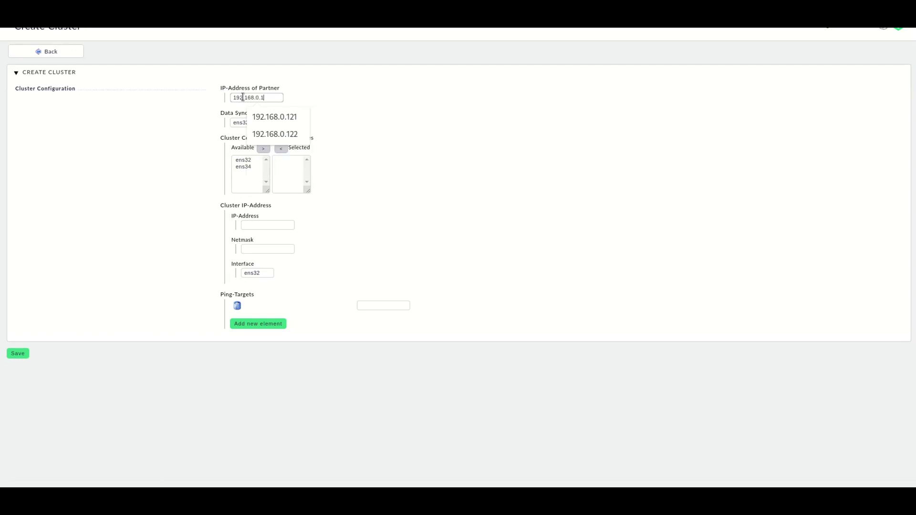
type("22")
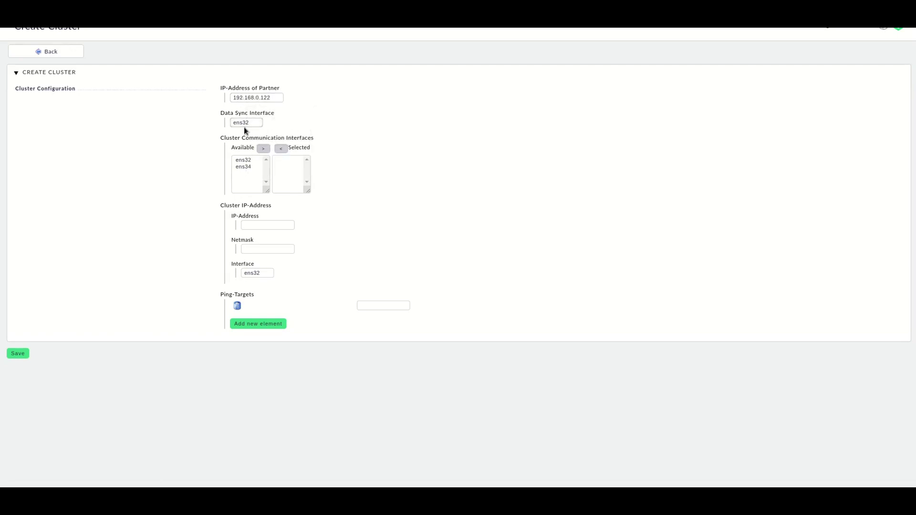
left_click(246, 124)
left_click(241, 138)
left_click(242, 160)
left_click(260, 149)
left_click(247, 159)
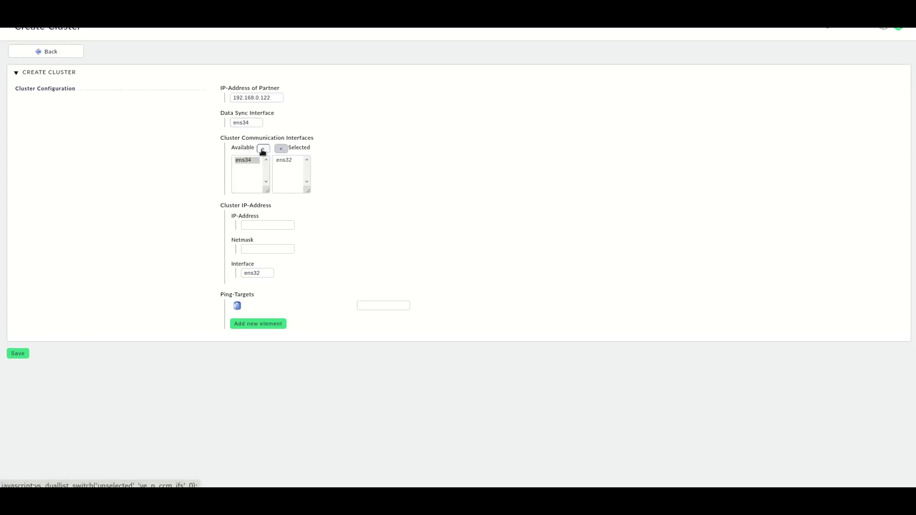
left_click(263, 148)
Enter cluster IP 192.168.0.120 and ping target 8.8.8.8, then save the cluster settings.
left_click(253, 223)
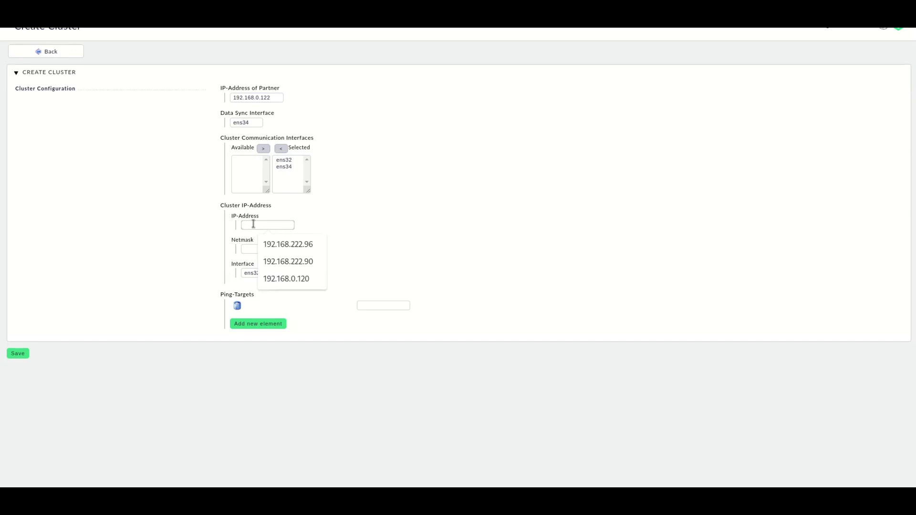
type("192.168.0.")
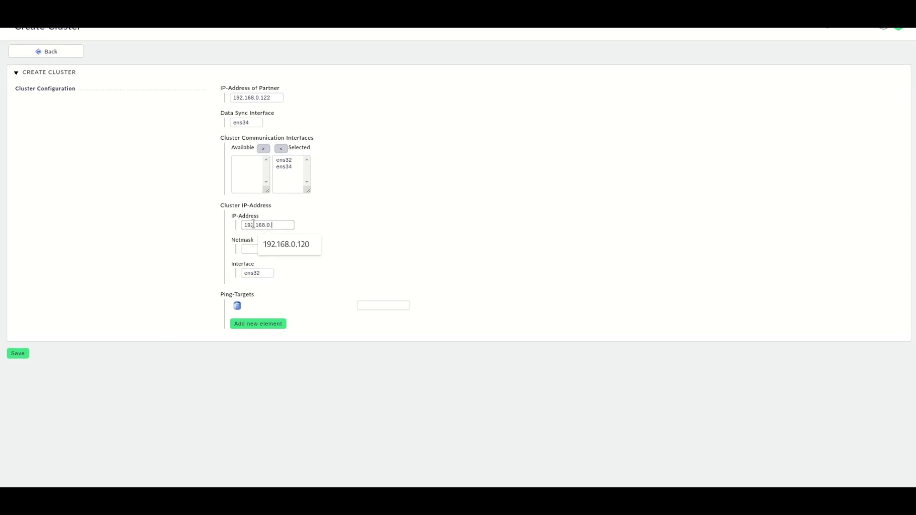
type("120")
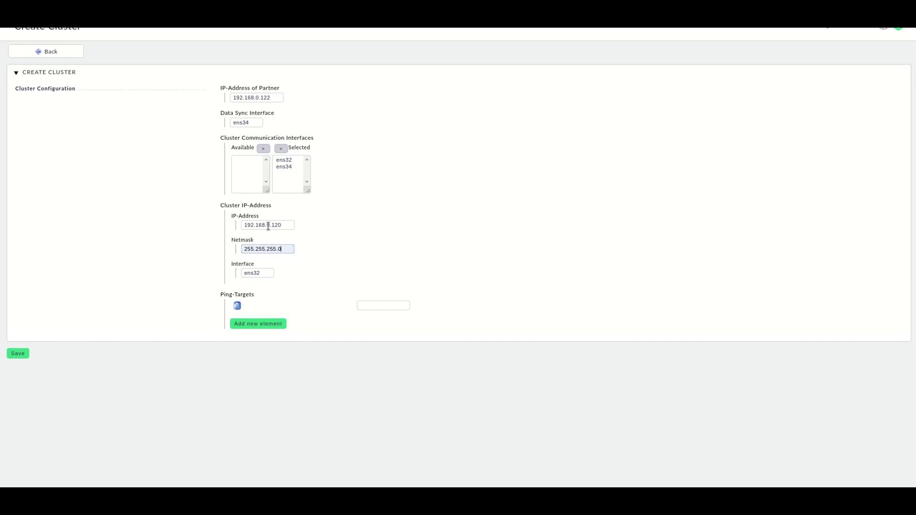
left_click(386, 304)
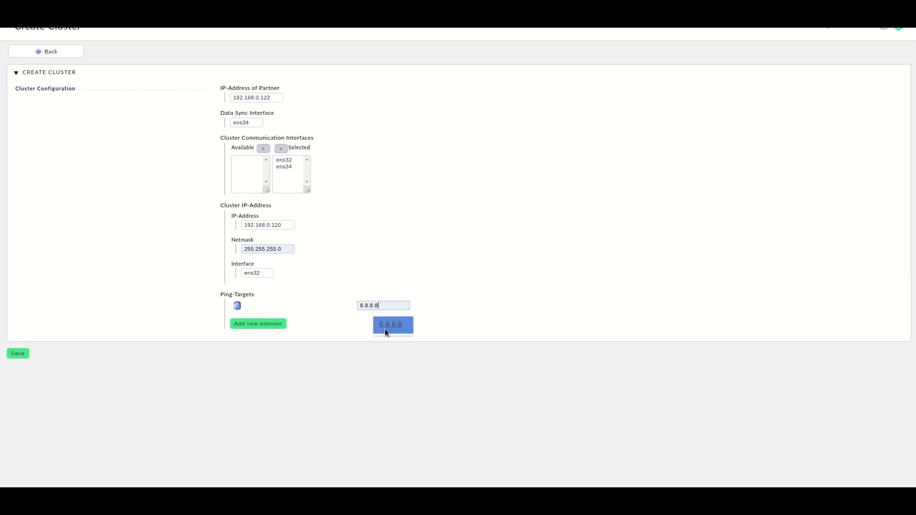
left_click(385, 328)
left_click(26, 355)
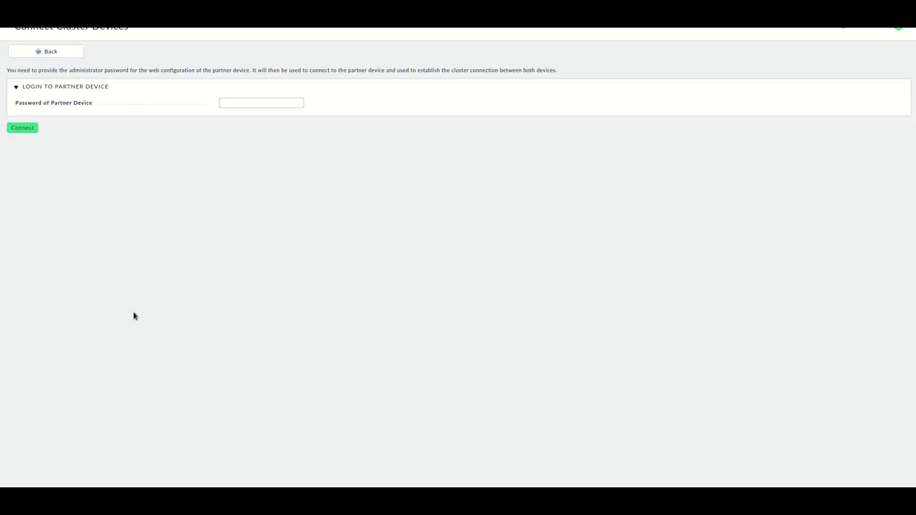
Enter the partner device's administrator password, connect, and highlight the data-deletion warning.
left_click(242, 101)
type("••••••••")
left_click(31, 130)
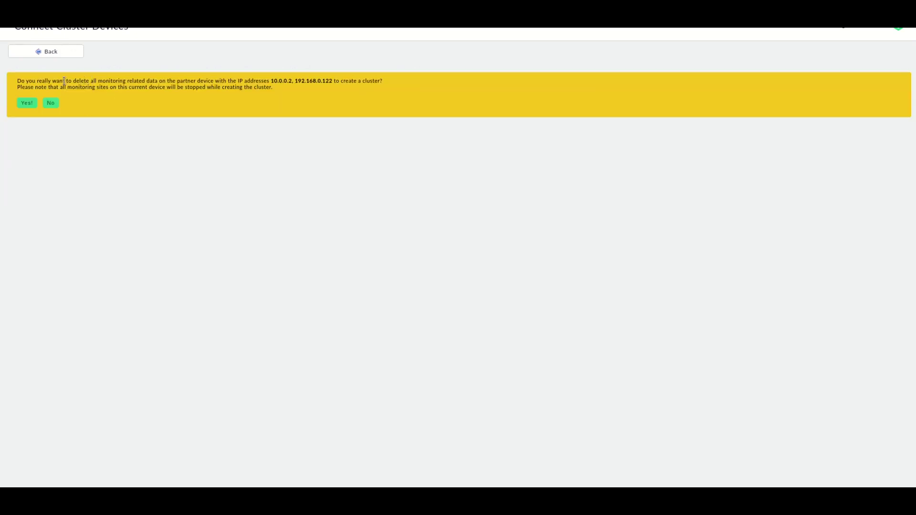
left_click_drag(30, 80, 165, 81)
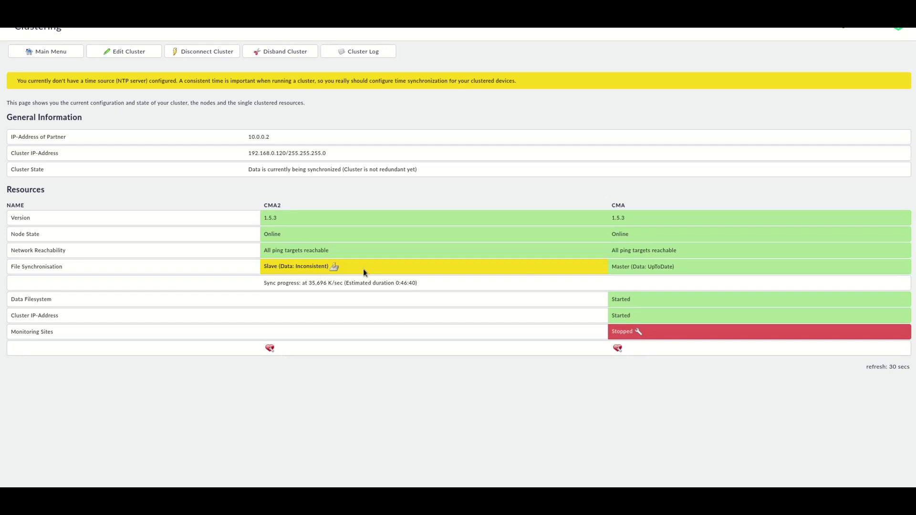
Highlight the estimated synchronisation duration while both nodes synchronise.
left_click_drag(394, 283, 426, 287)
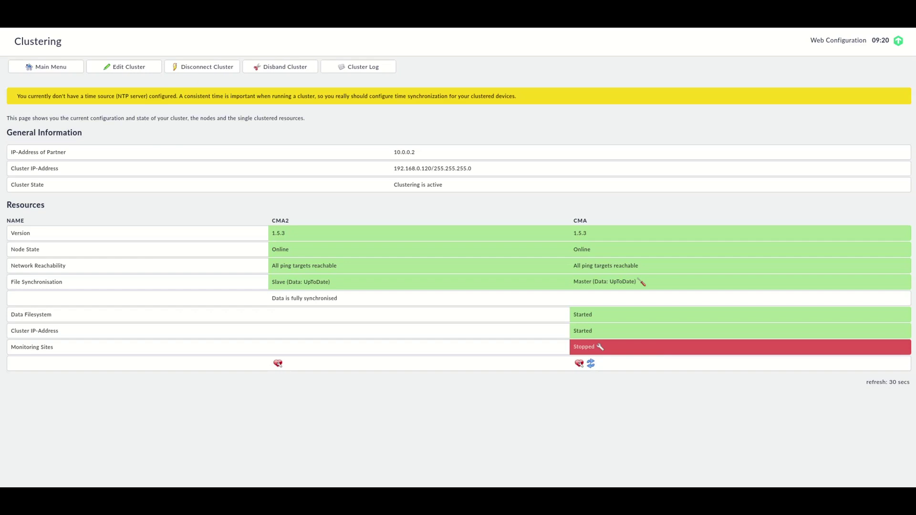
key("ctrl+l")
key("Return")
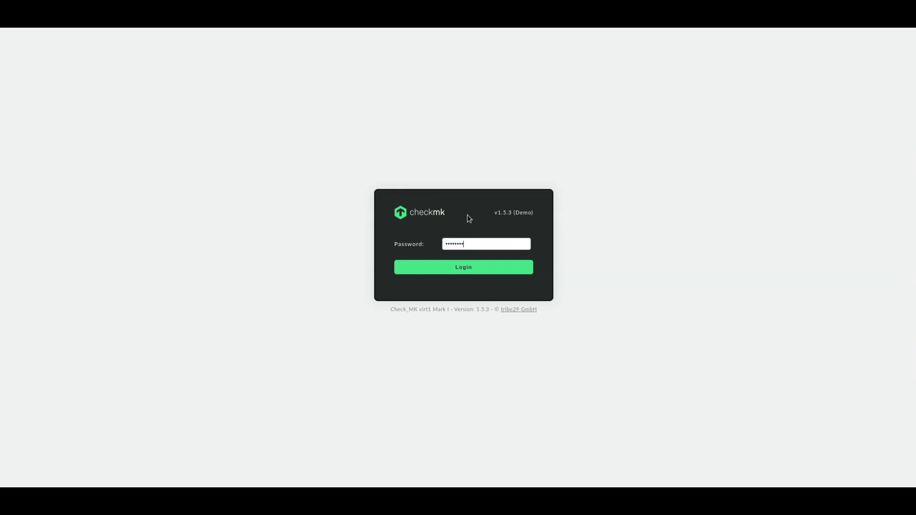
key("Return")
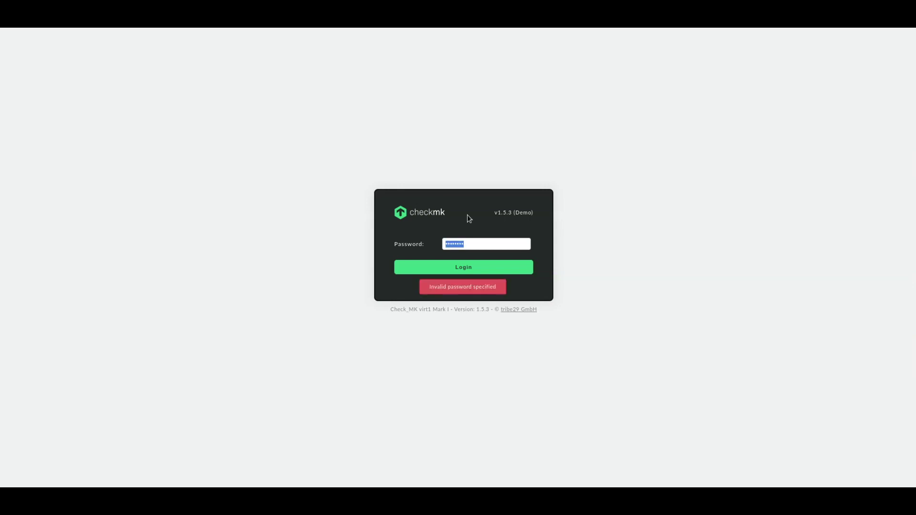
type("a")
key("Return")
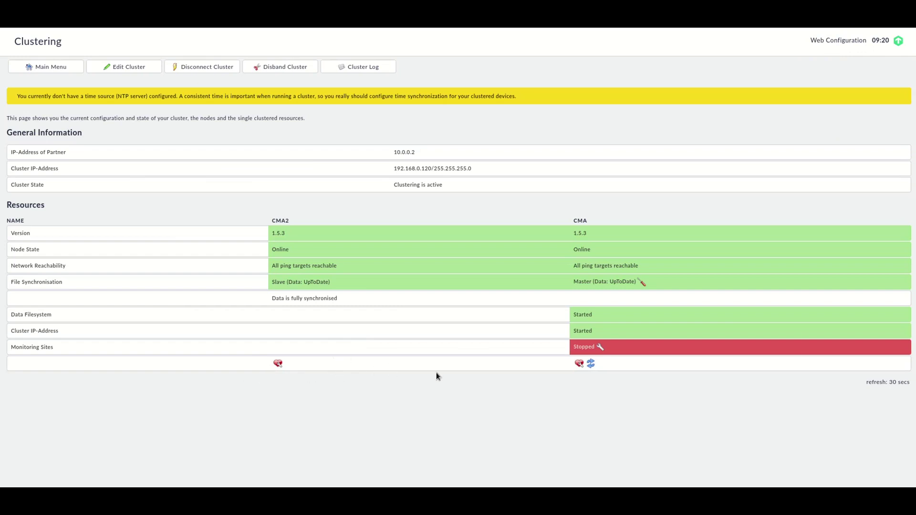
Move all cluster resources from CMA to CMA2 and highlight the failover message.
left_click(591, 364)
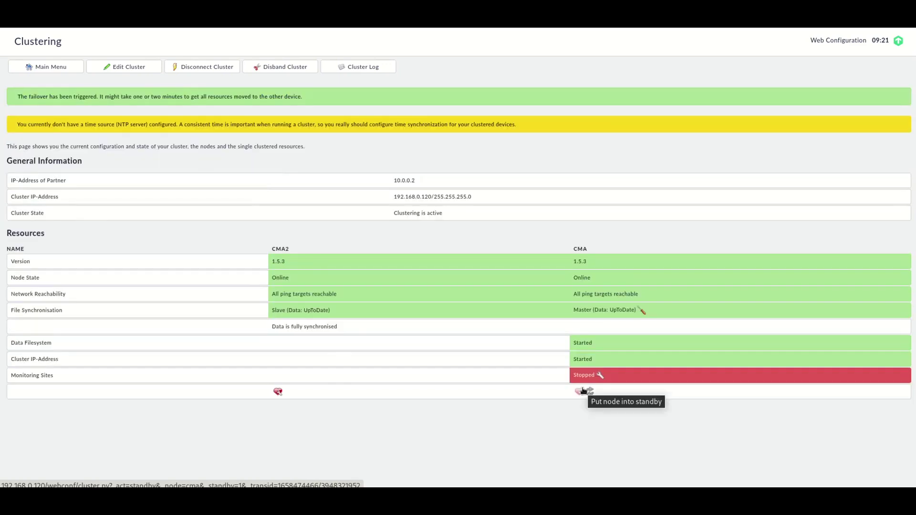
left_click_drag(39, 97, 172, 104)
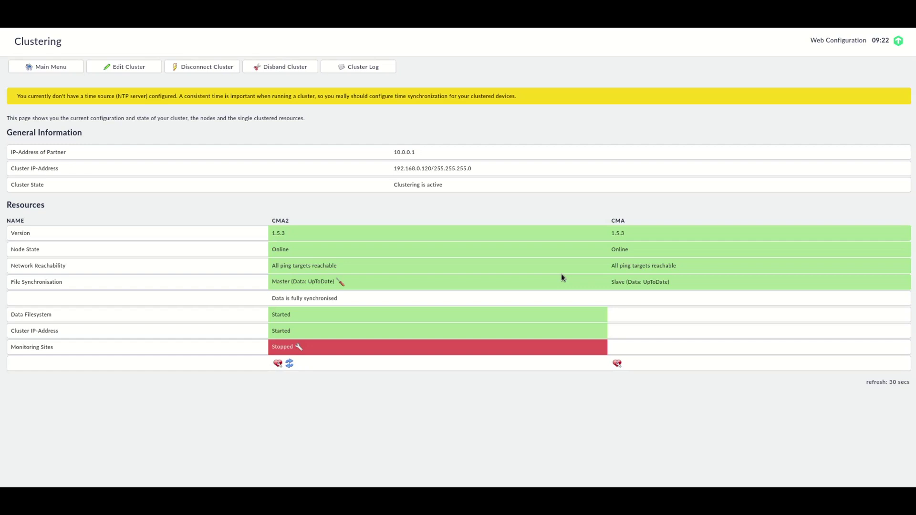
Check the empty site list, then open Check_MK Versions and choose the 2.1.0p6.cfe package.
left_click(62, 69)
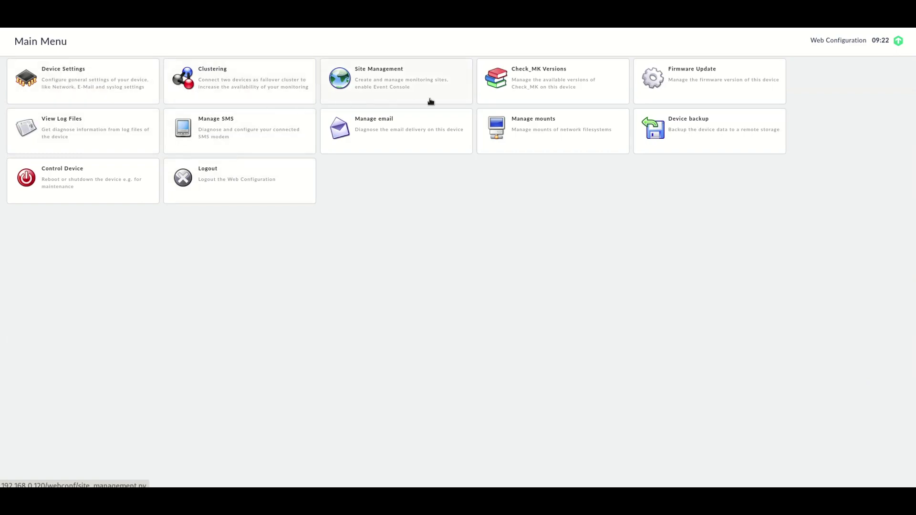
left_click(454, 95)
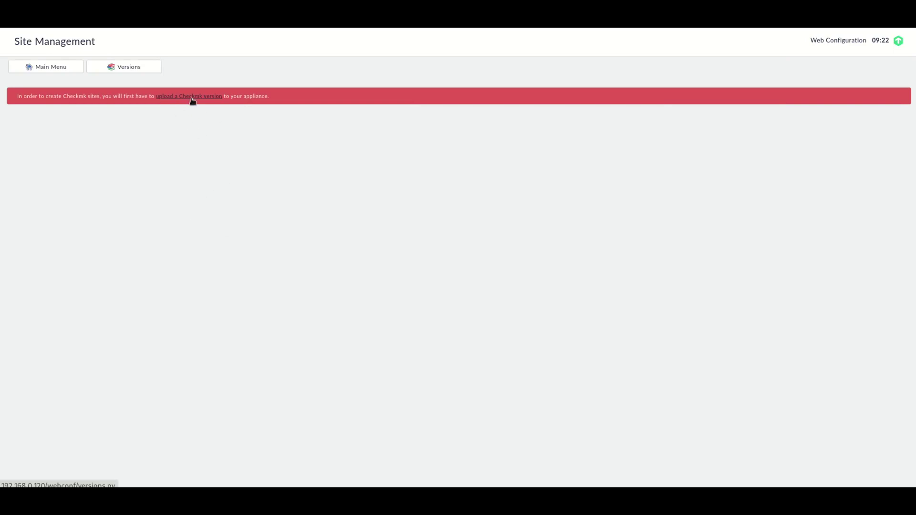
left_click(22, 67)
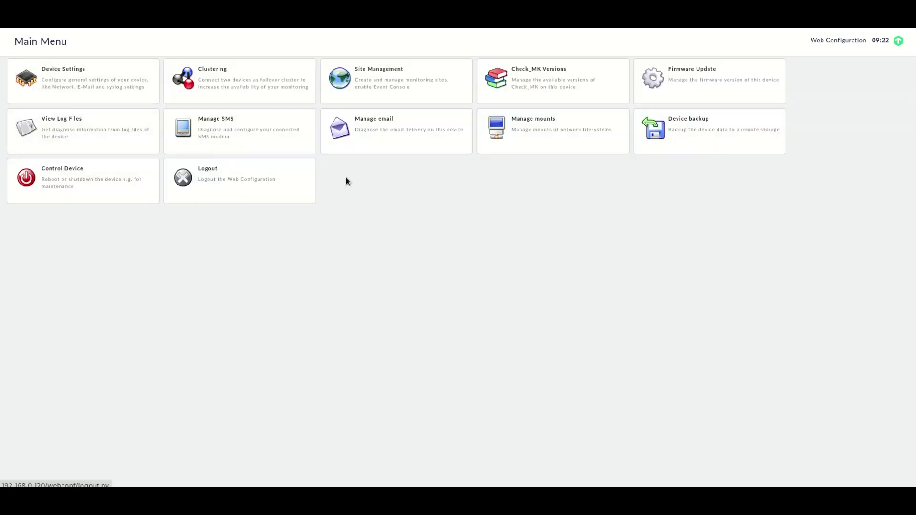
left_click(527, 84)
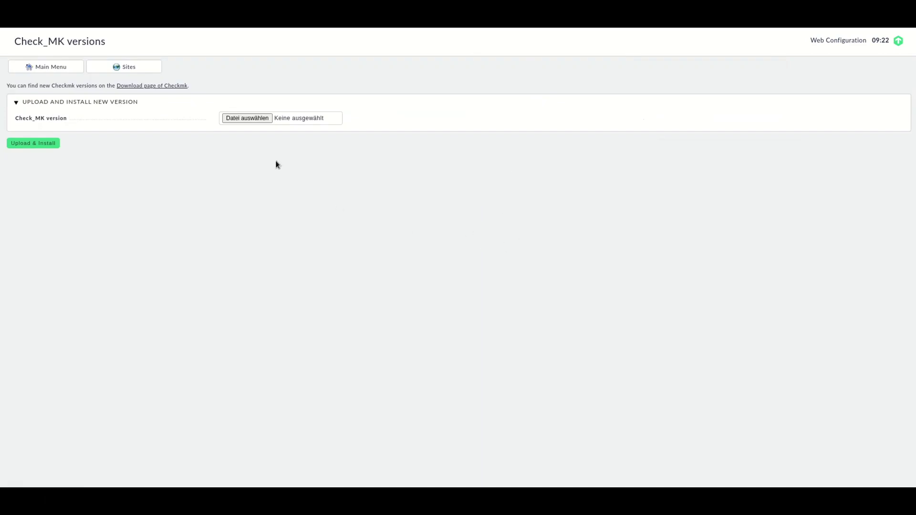
left_click(253, 117)
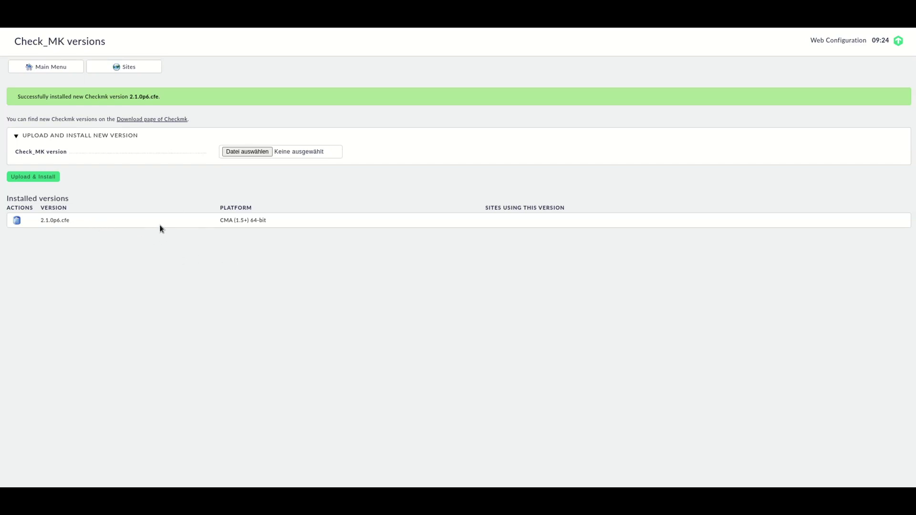
Create site 'cluster' on Checkmk version 2.1.0p6.cfe with an administrator password.
left_click(138, 68)
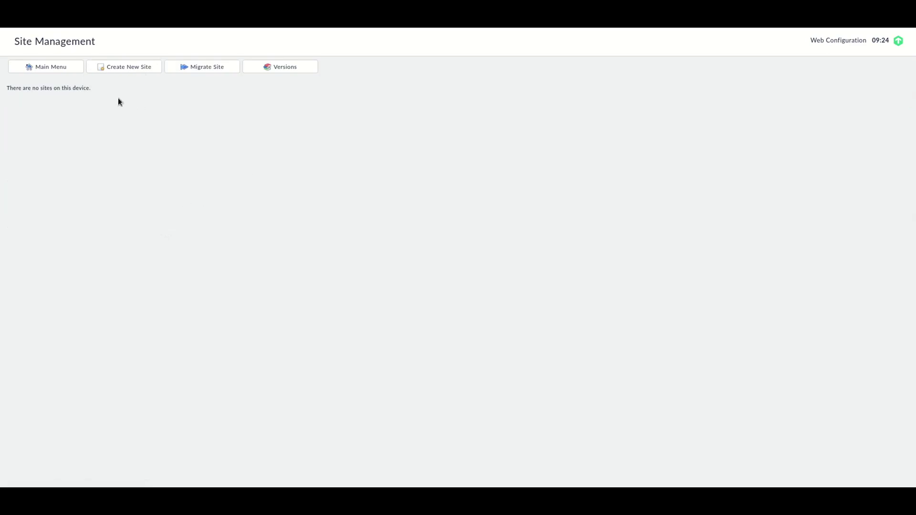
left_click(127, 69)
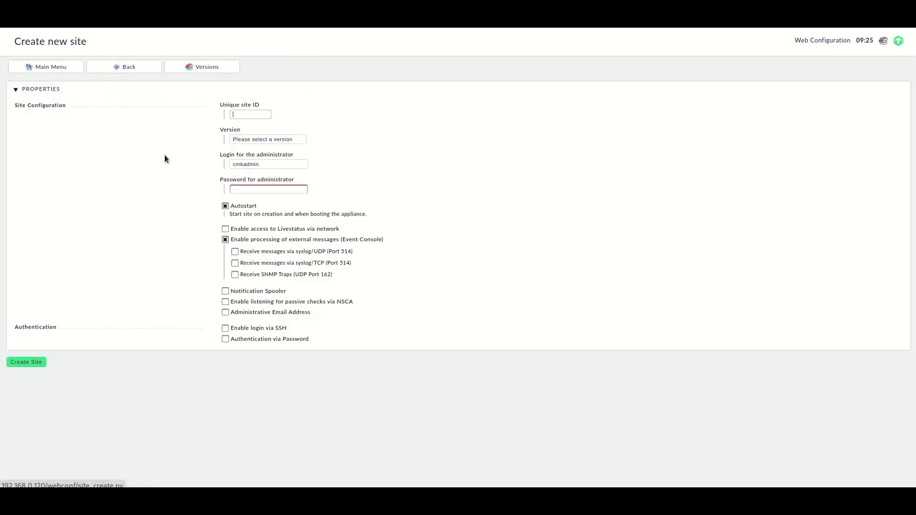
type("cluster")
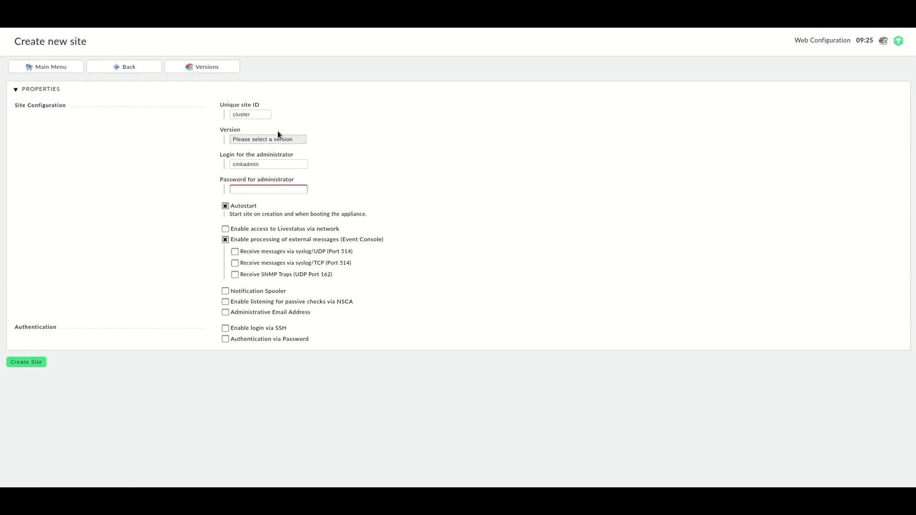
left_click(262, 140)
left_click(262, 154)
left_click(263, 188)
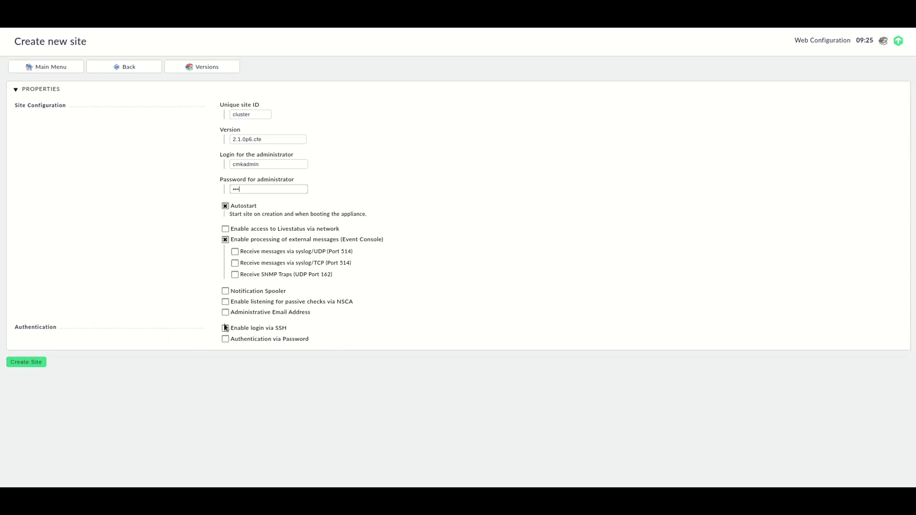
left_click(41, 359)
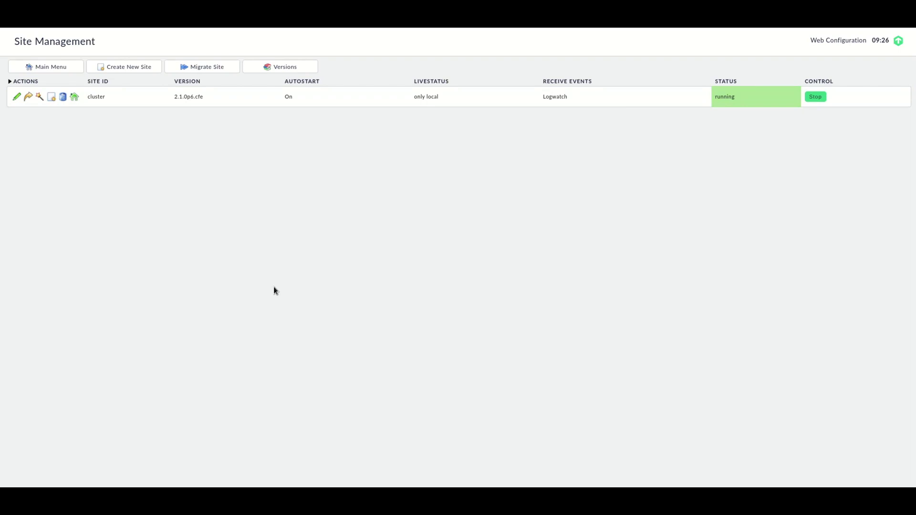
Go from the appliance main menu to the Device Settings page.
left_click(62, 70)
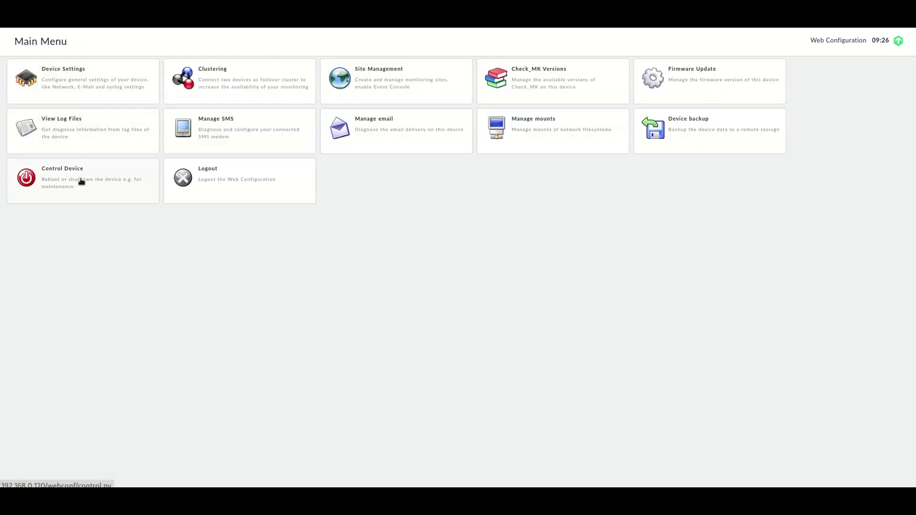
left_click(73, 79)
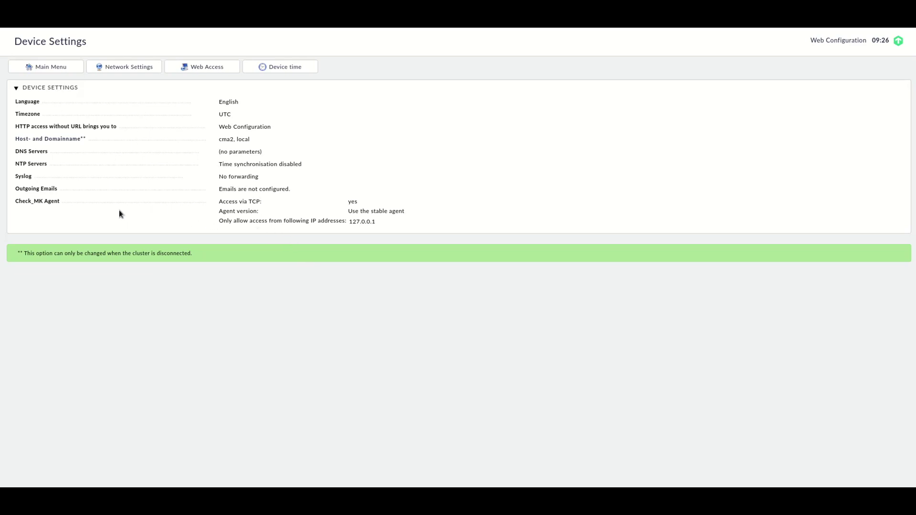
Restrict Check_MK agent access to 192.168.0.120, .121 and .122 instead of 127.0.0.1, then save.
left_click(54, 202)
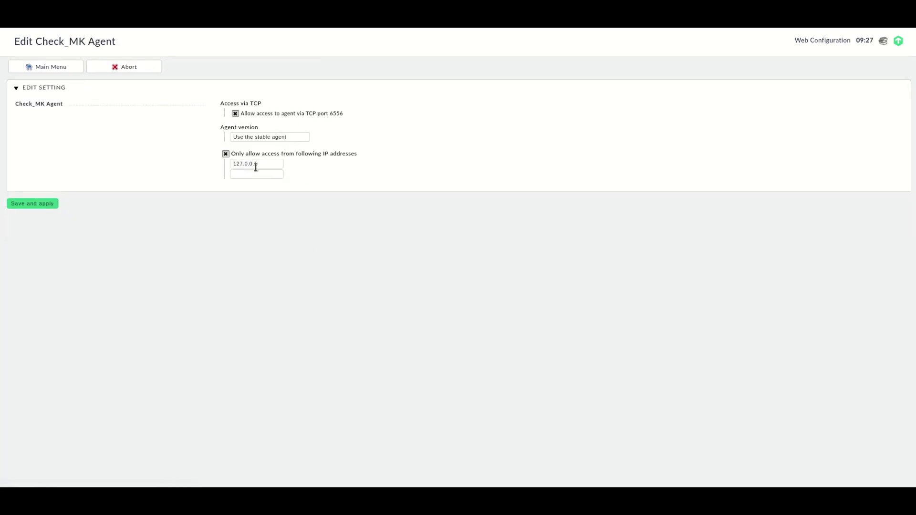
left_click_drag(262, 164, 216, 163)
type("192.168.0.120")
key("Tab")
type("192.168.0.12")
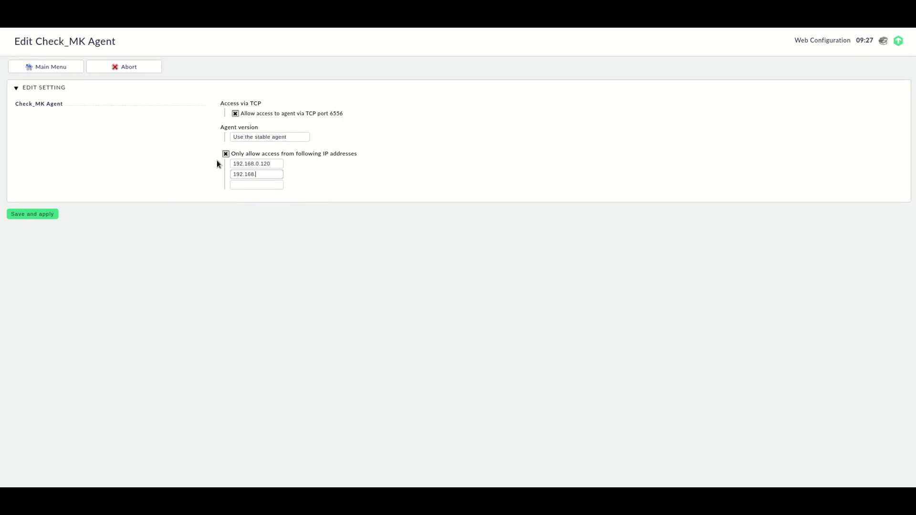
type("1")
key("Tab")
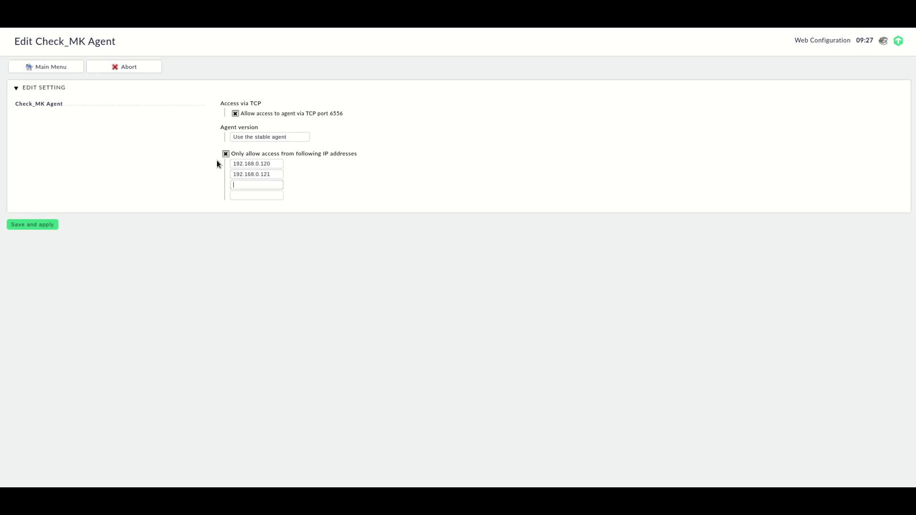
type("192.168.")
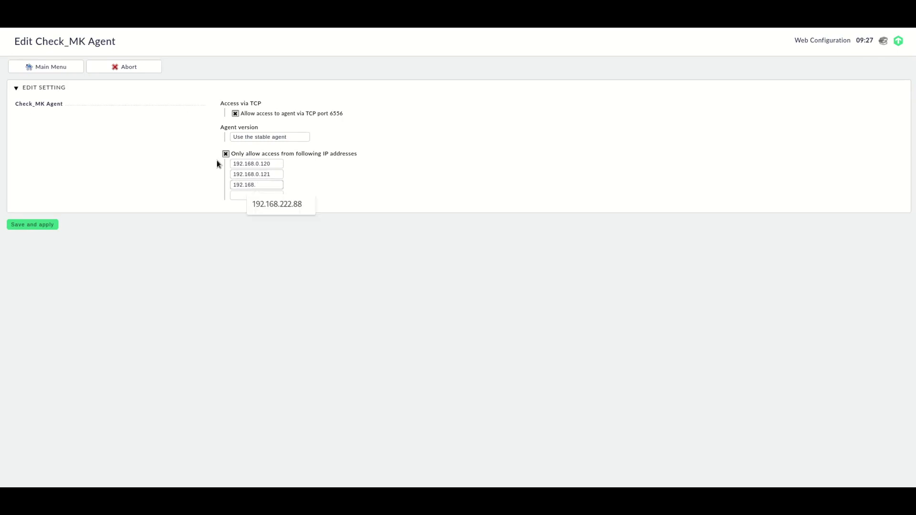
type("0.1122")
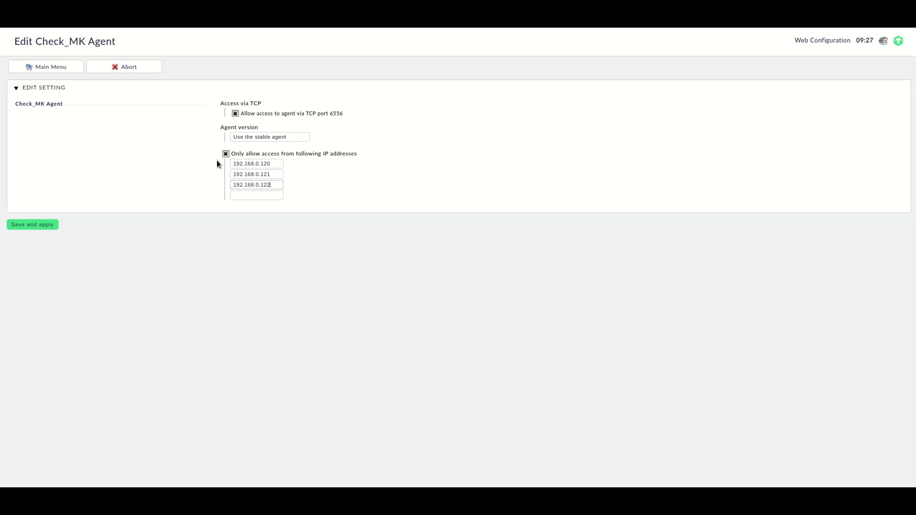
left_click(44, 226)
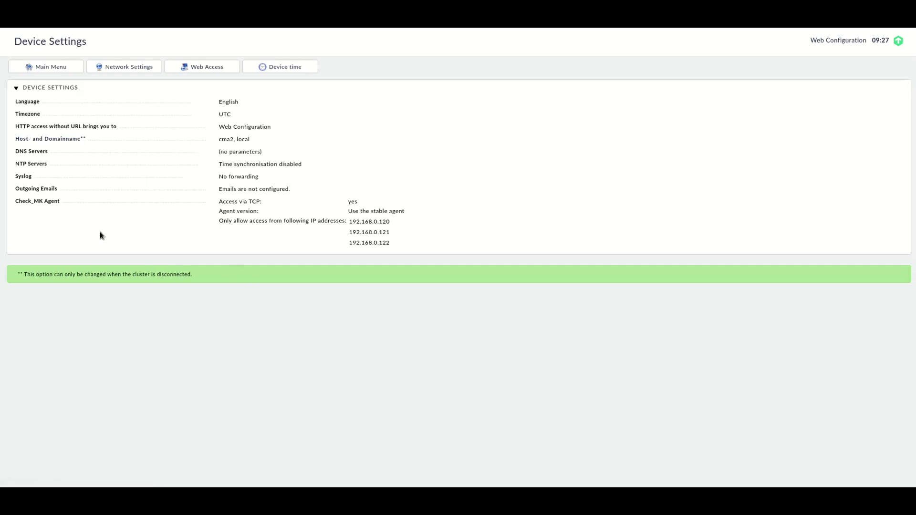
Open the cluster site's web interface in a new tab from Site Management.
left_click(39, 67)
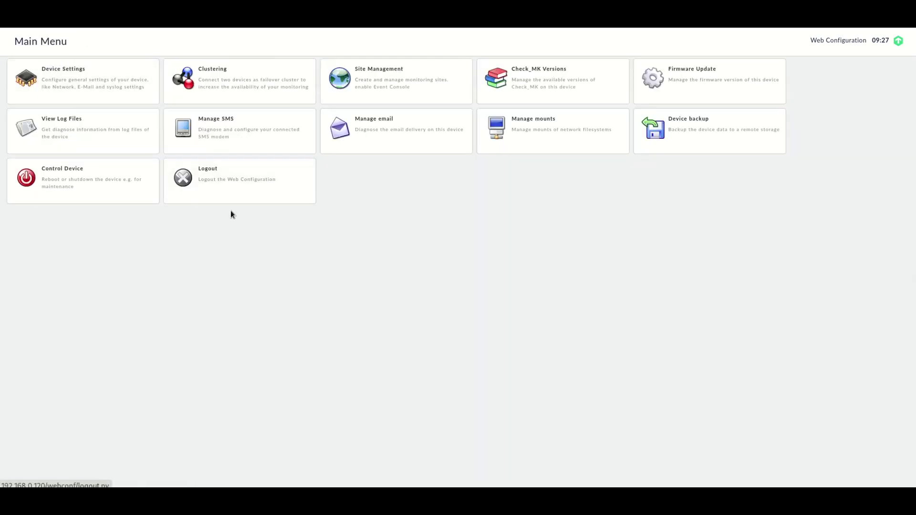
left_click(466, 80)
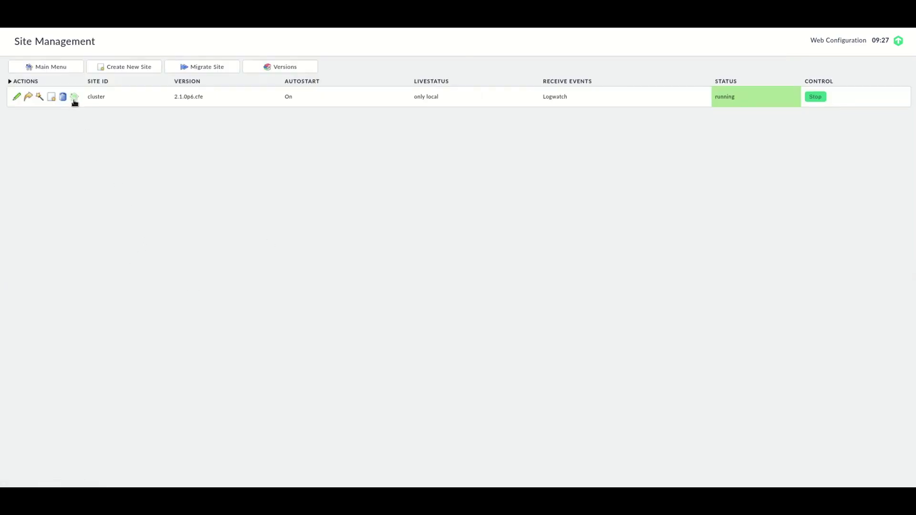
right_click(75, 101)
left_click(105, 107)
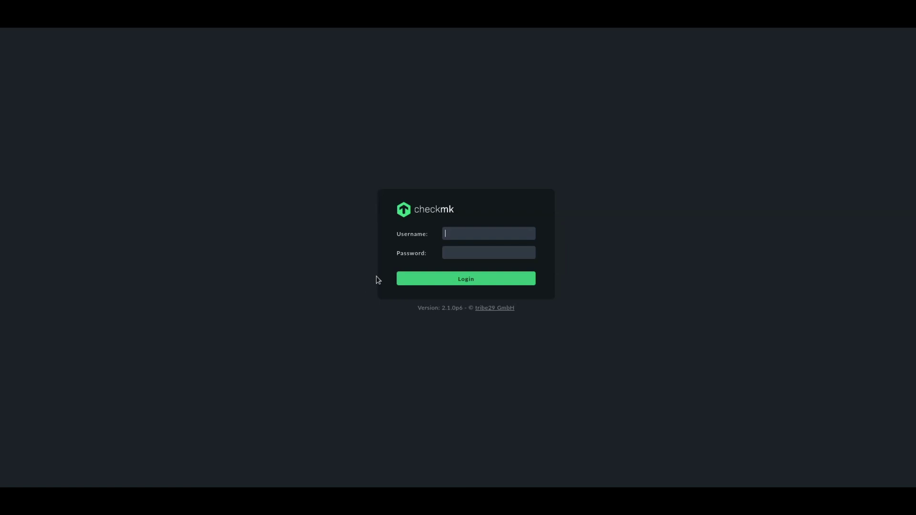
Log in to the cluster site as cmkadmin and open the Setup hosts page.
type("cmkadmin")
key("Tab")
type("***")
key("Return")
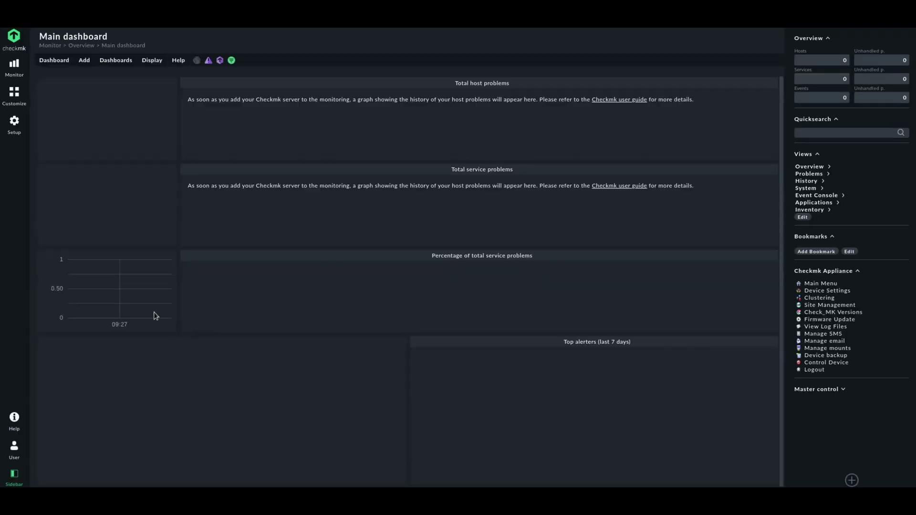
left_click(14, 123)
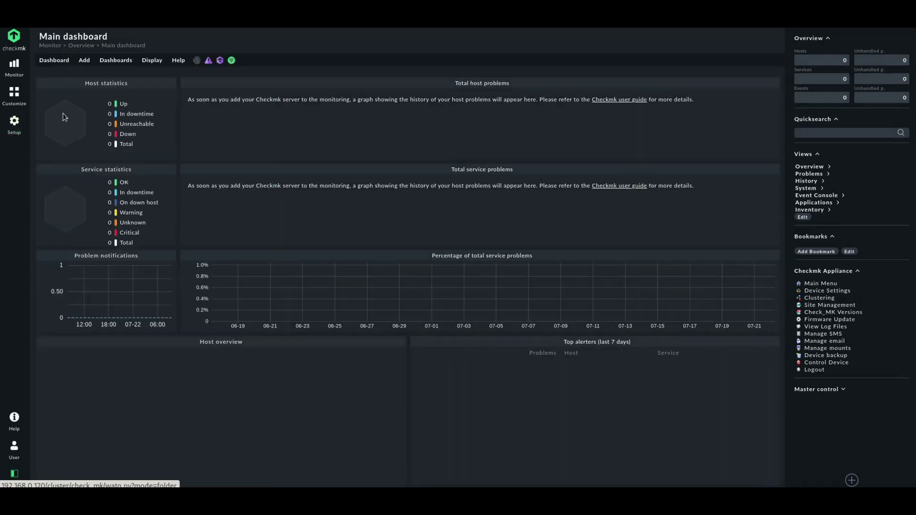
left_click(57, 109)
Create a host folder named 'checkmk' and open it.
left_click(370, 120)
type("checkmk")
left_click(46, 79)
left_click(70, 137)
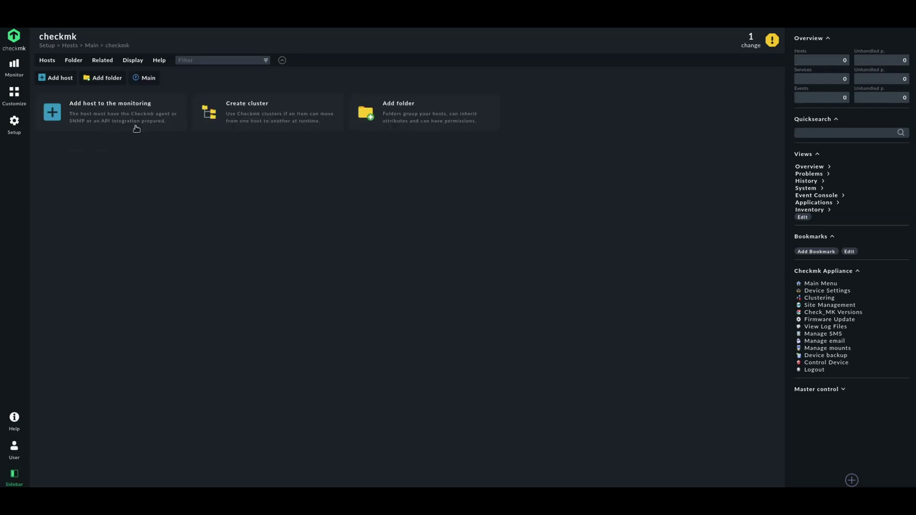
Add host node1 at IPv4 192.168.0.121 and accept all its discovered services.
left_click(114, 112)
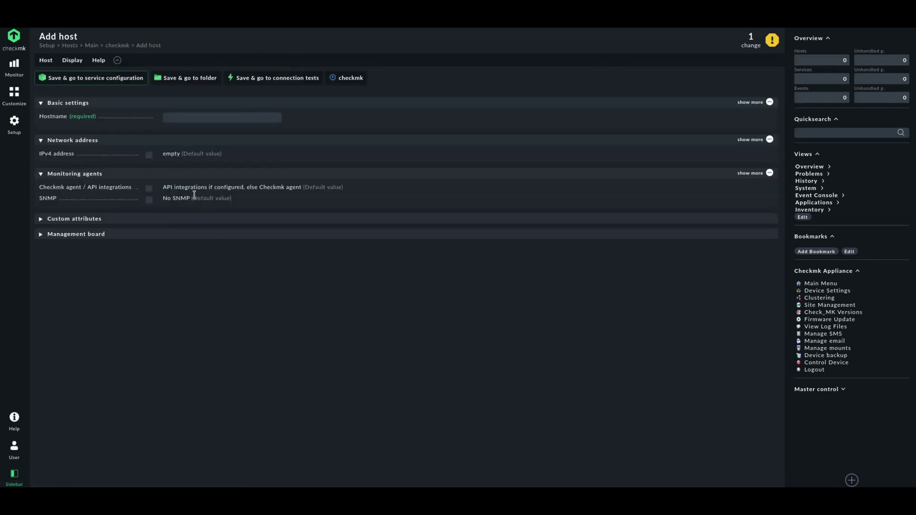
type("node1")
left_click(149, 155)
left_click(197, 156)
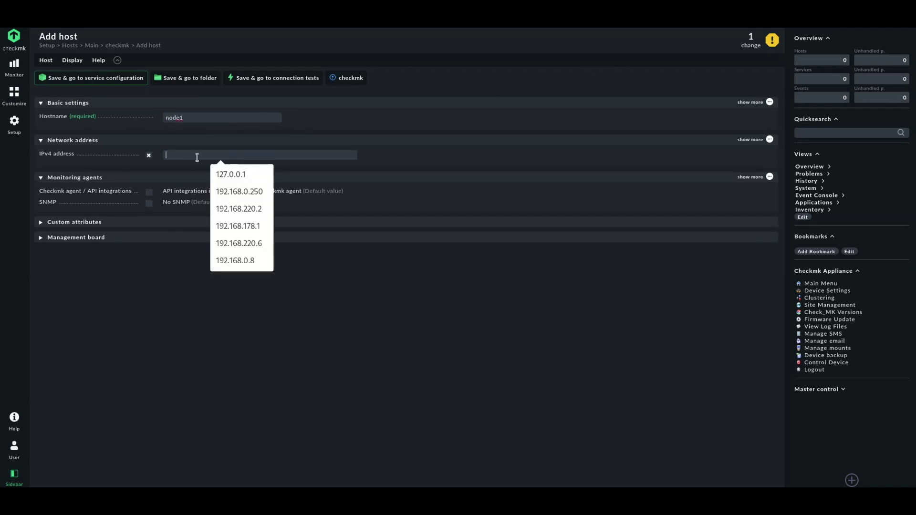
type("192.168.0.121")
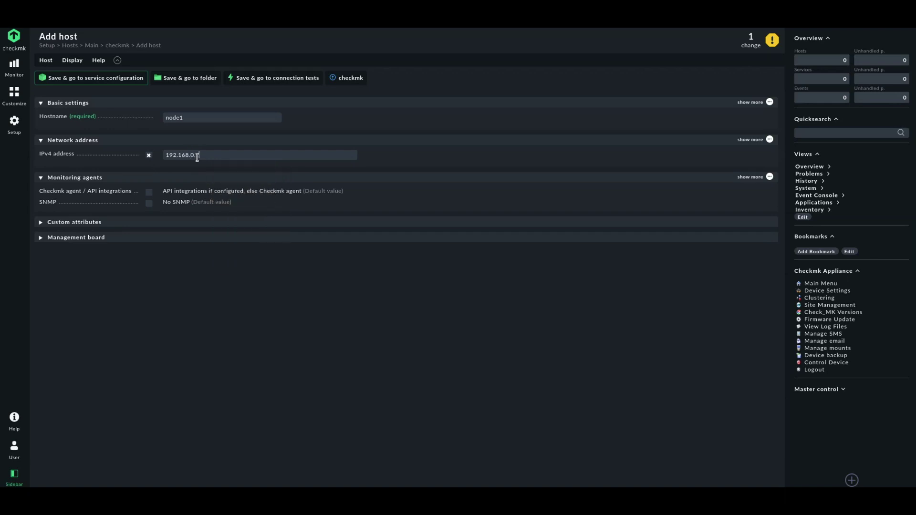
left_click(88, 78)
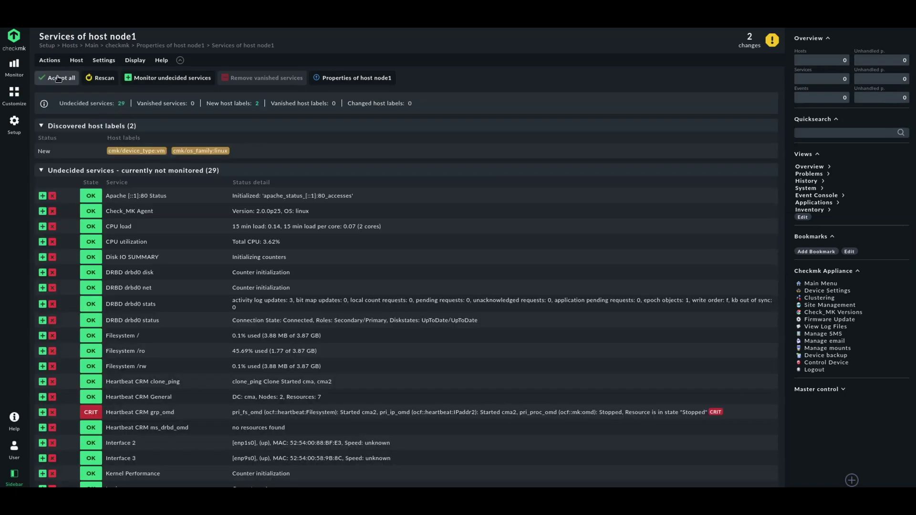
left_click(58, 79)
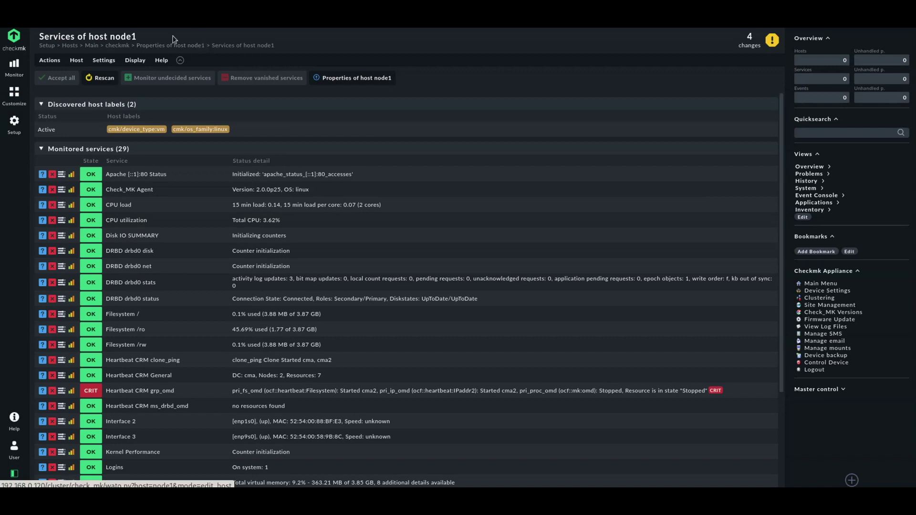
Add host node2 at IPv4 192.168.0.122 in the checkmk folder and review its discovered services.
left_click(118, 45)
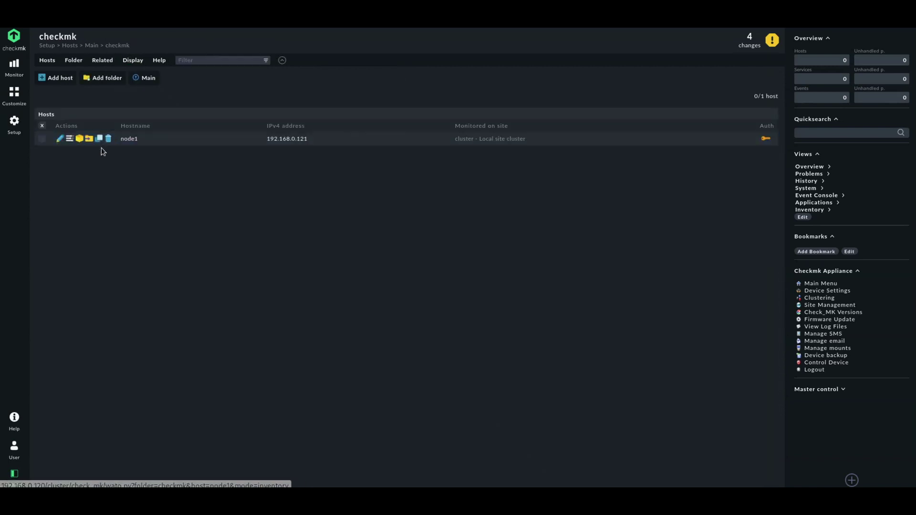
left_click(59, 78)
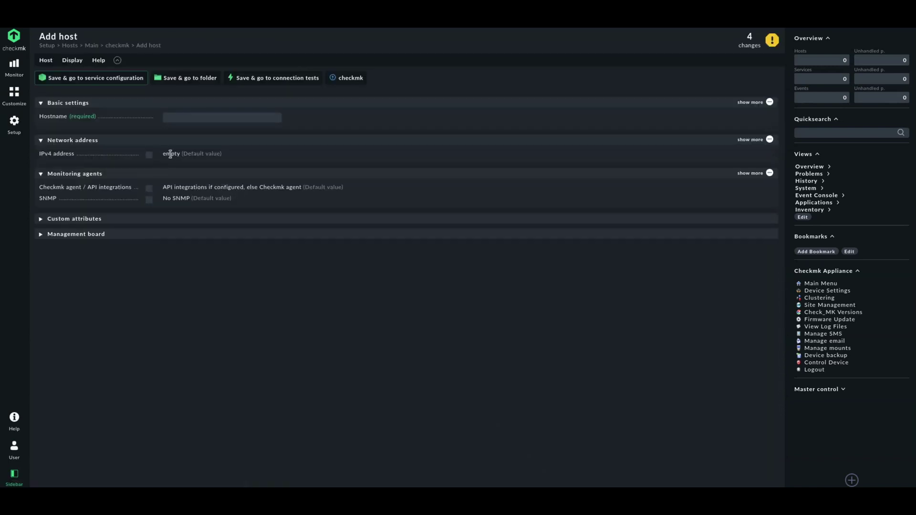
type("node2")
left_click(149, 155)
left_click(186, 156)
type("192")
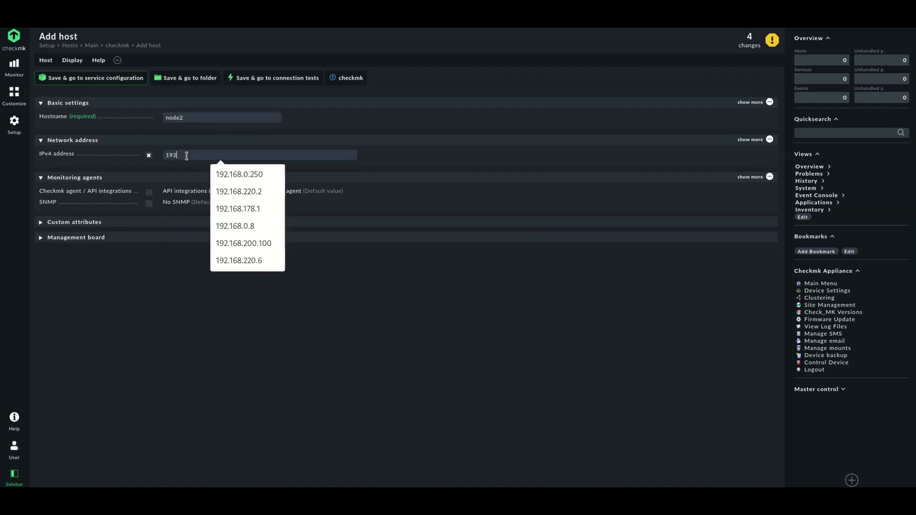
type(".168.0.122")
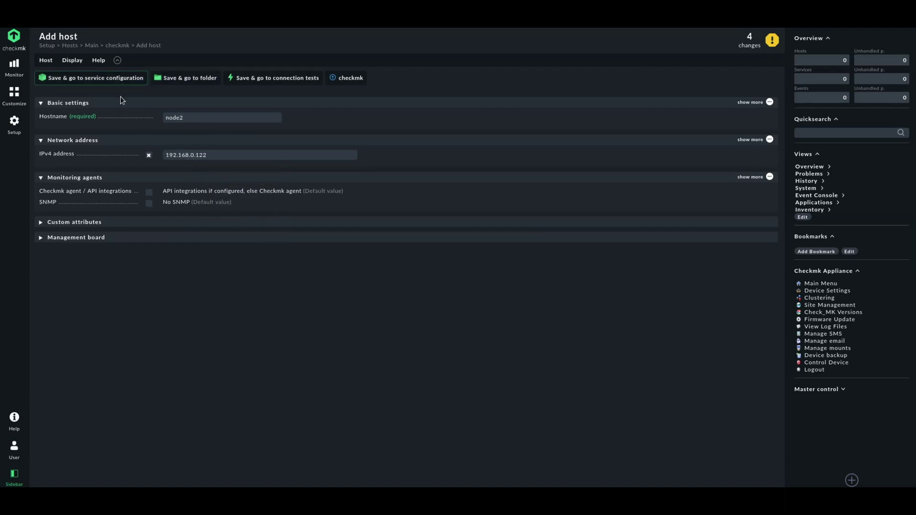
left_click(122, 81)
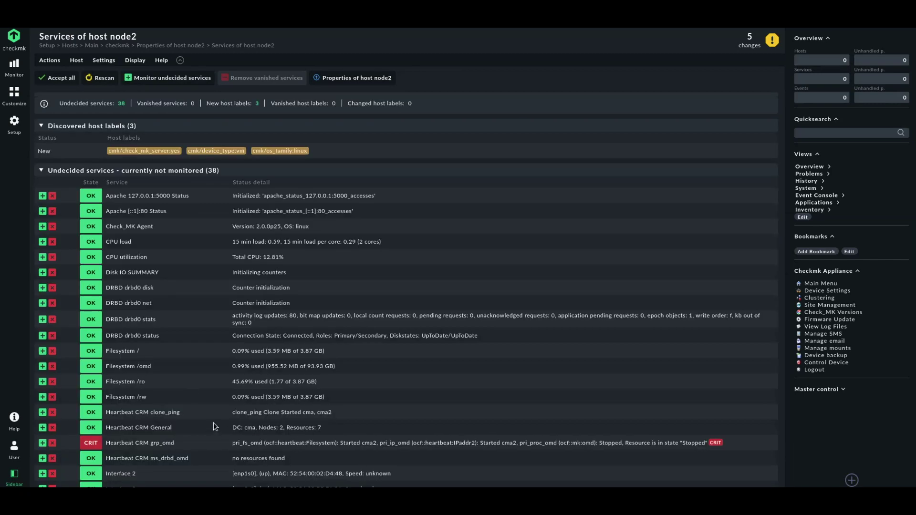
scroll(213, 418, "down", 5)
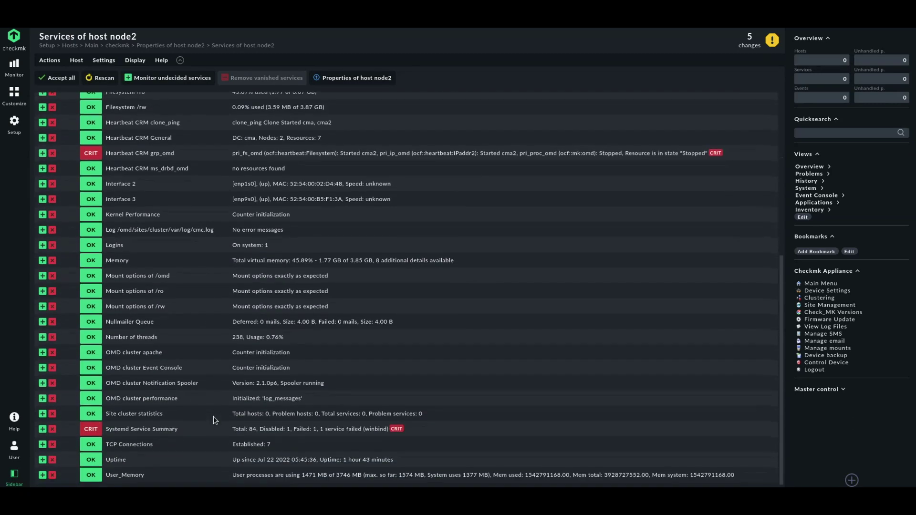
scroll(213, 418, "up", 5)
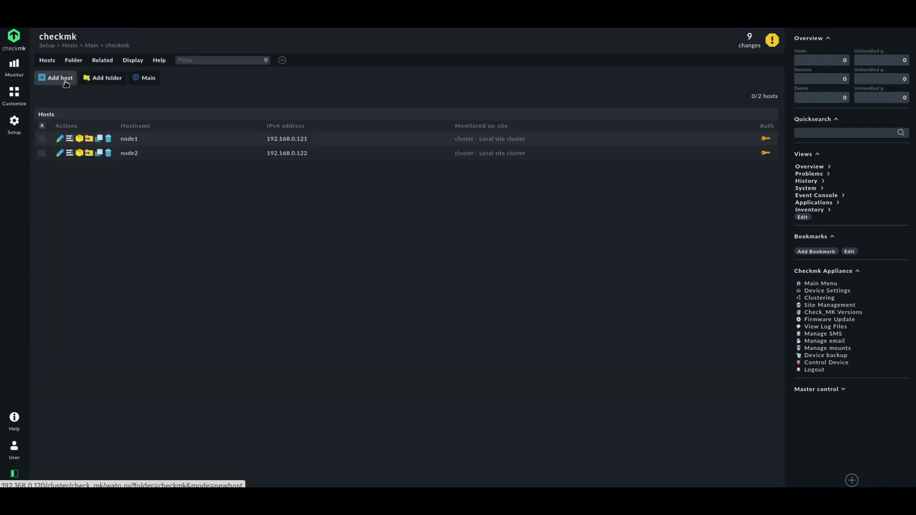
Start a new cluster host cma-cluster with IPv4 address 192.168.0.120.
left_click(47, 60)
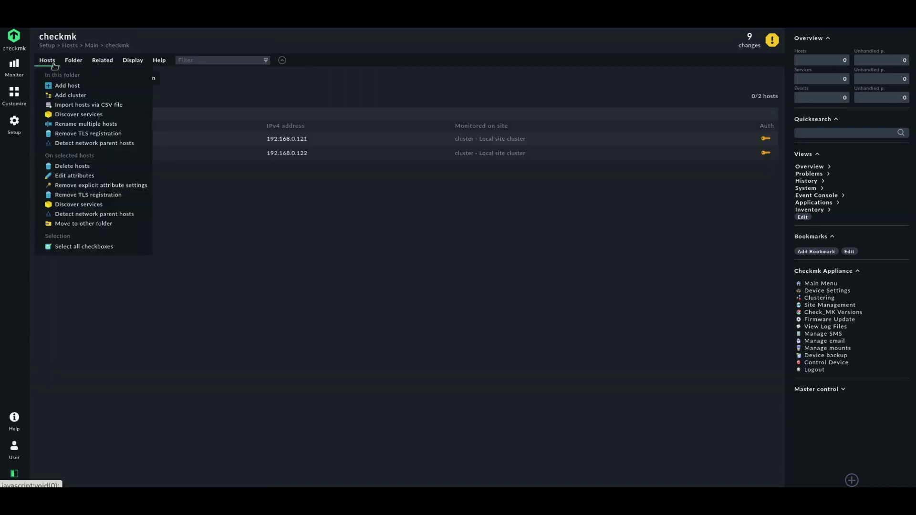
left_click(60, 94)
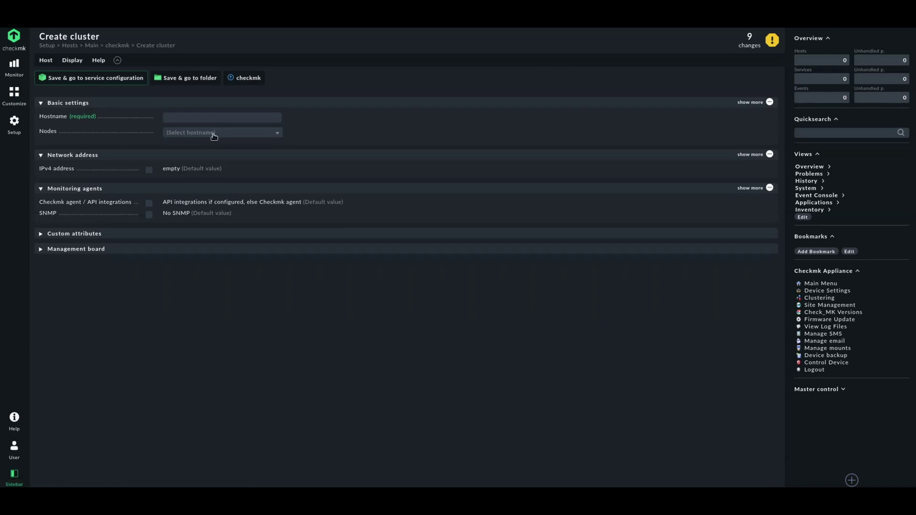
type("cma-c")
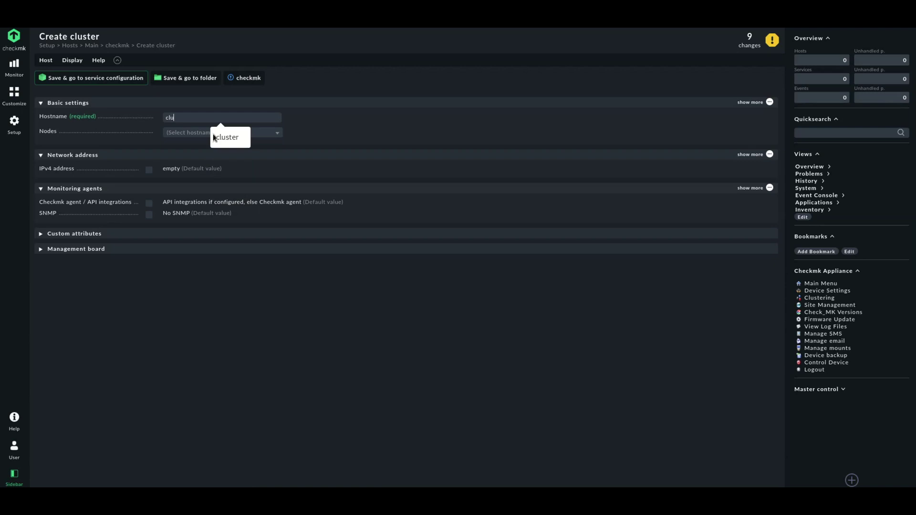
type("luster")
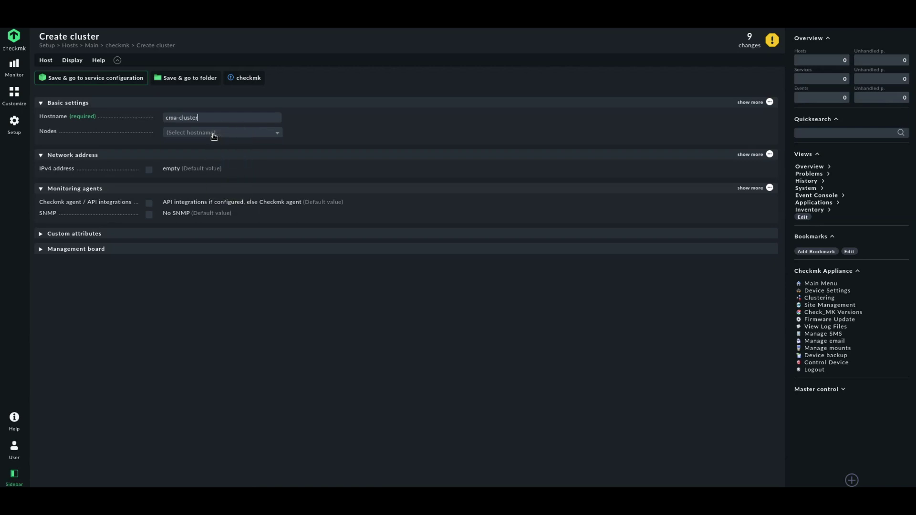
left_click(149, 169)
left_click(177, 169)
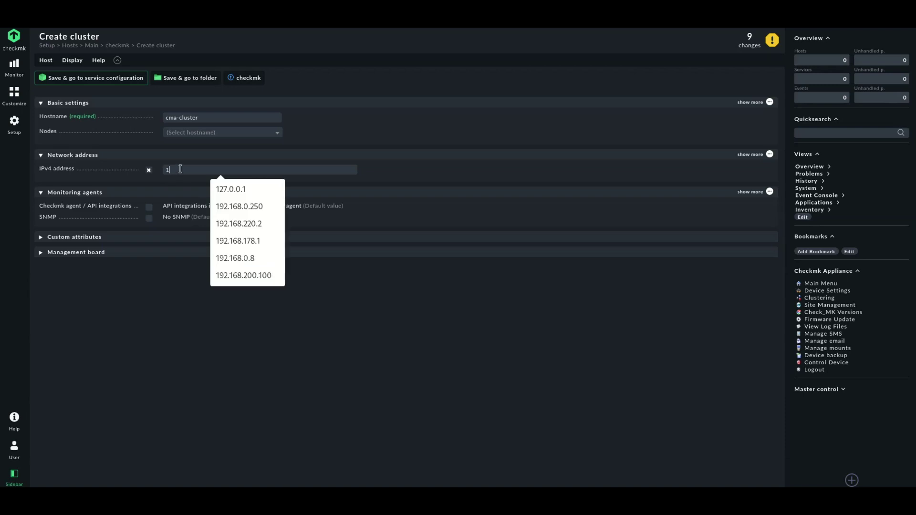
type("192.168.0.120")
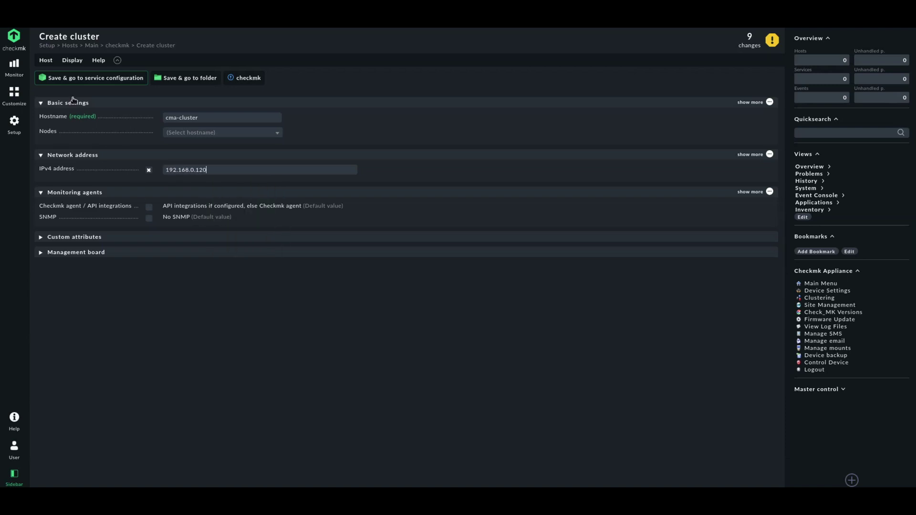
left_click(90, 78)
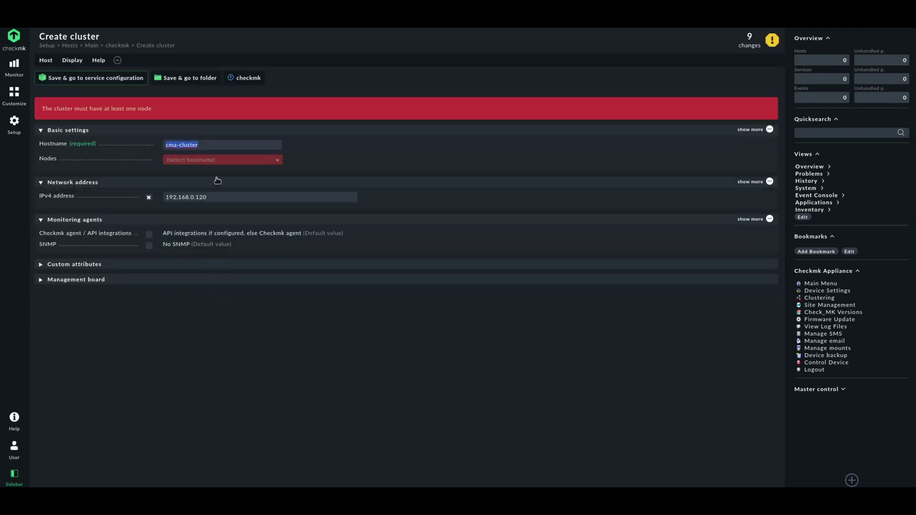
Set node1 and node2 as the cluster's nodes and save to service configuration.
left_click(219, 160)
left_click(174, 183)
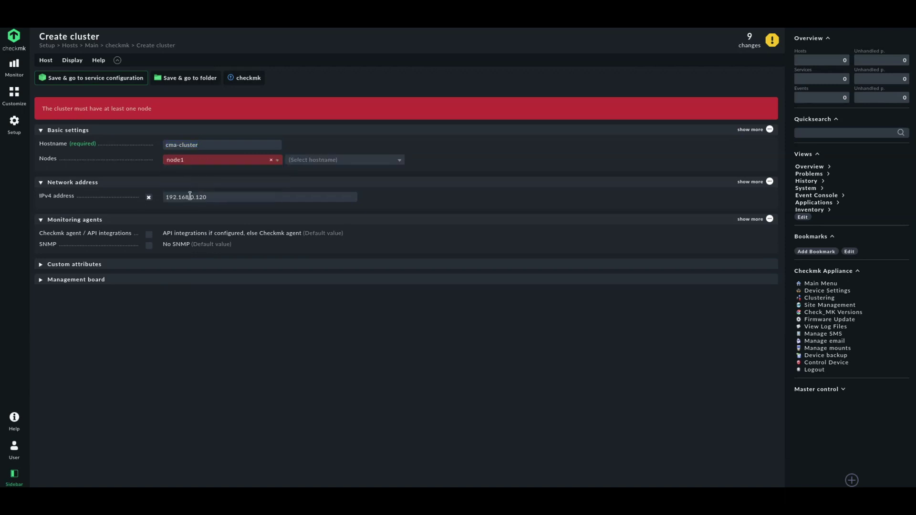
left_click(341, 160)
left_click(301, 197)
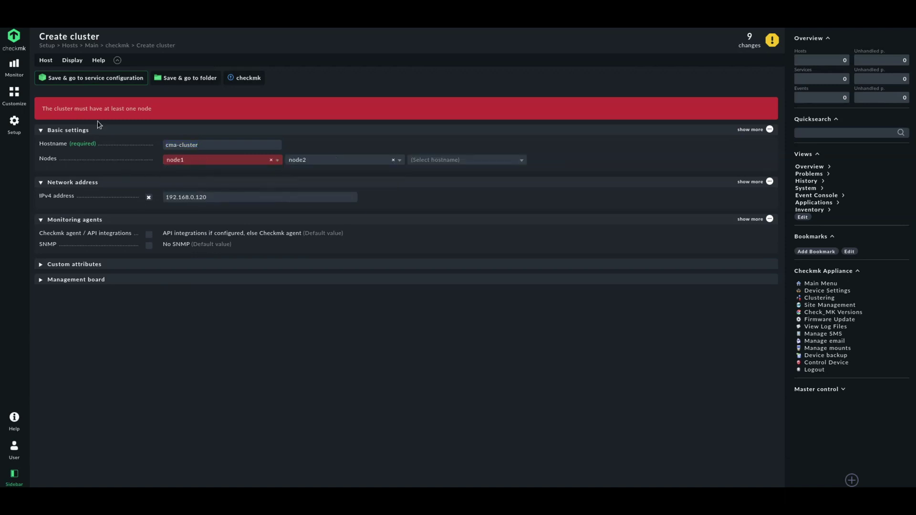
left_click(64, 79)
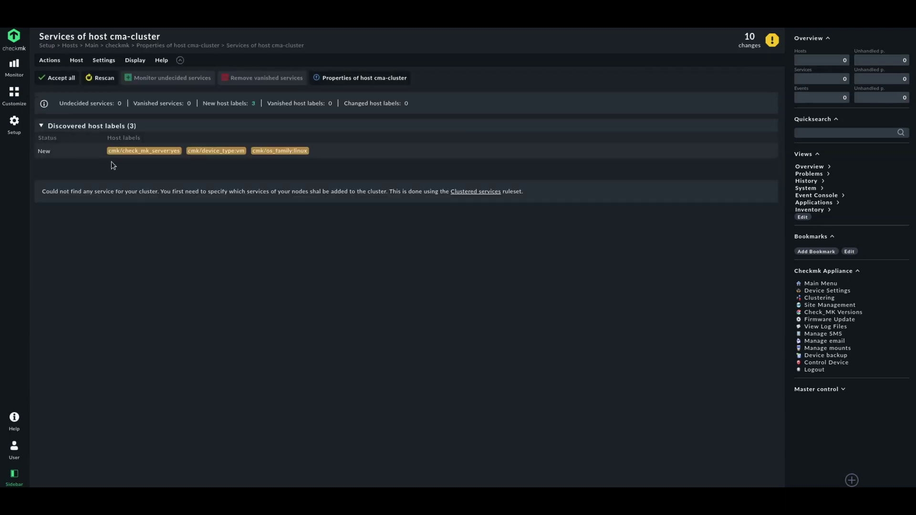
Activate the 10 pending changes on the selected sites.
left_click(15, 125)
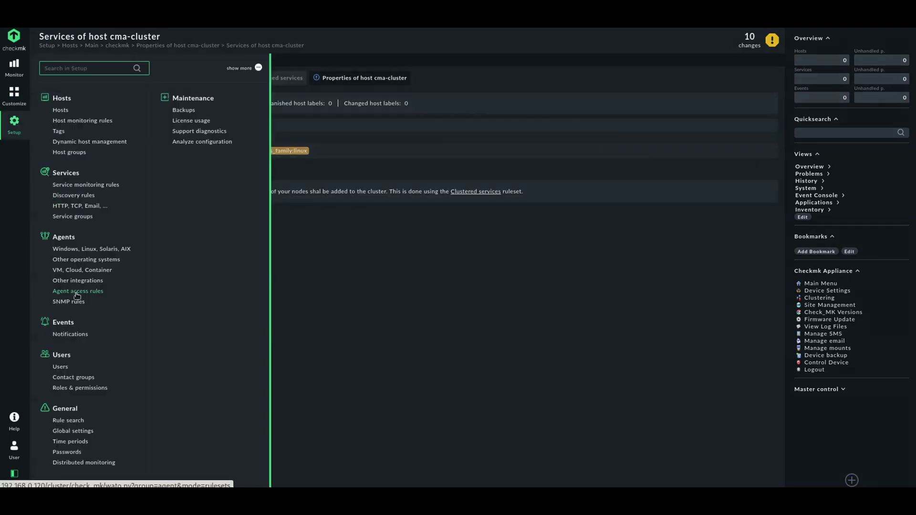
type("c")
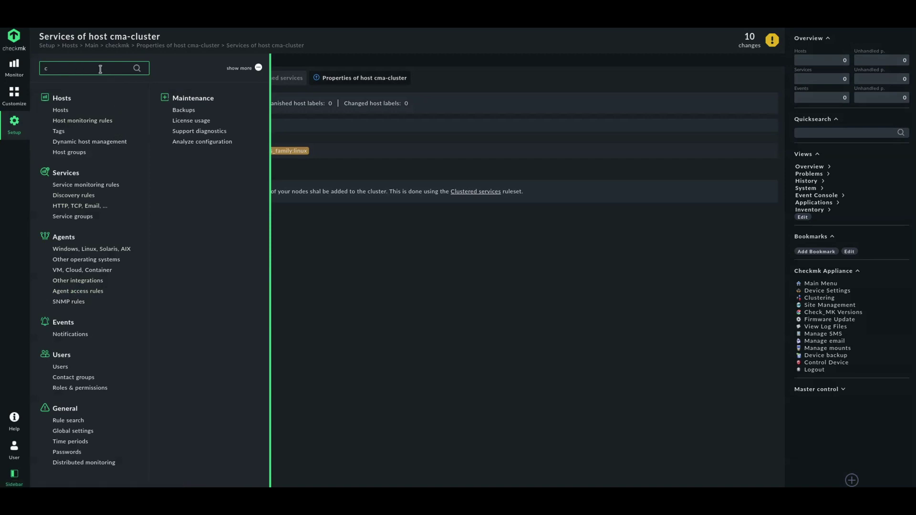
left_click(305, 279)
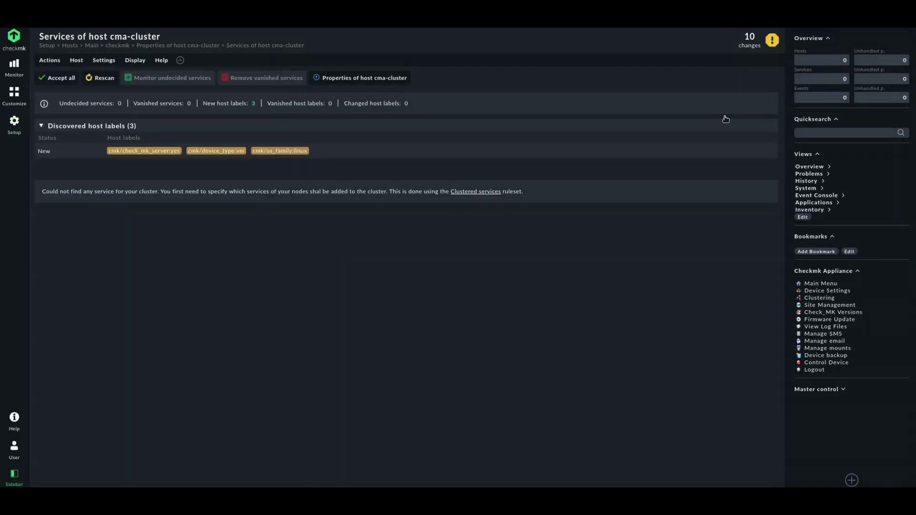
left_click(737, 44)
left_click(72, 80)
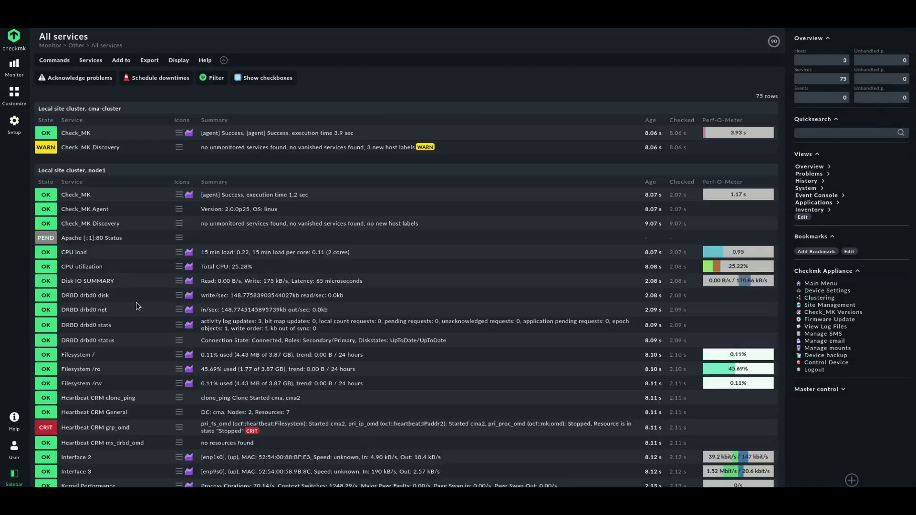
Scroll through the service lists of cma-cluster, node1 and node2 after activation succeeds.
scroll(137, 306, "down", 3)
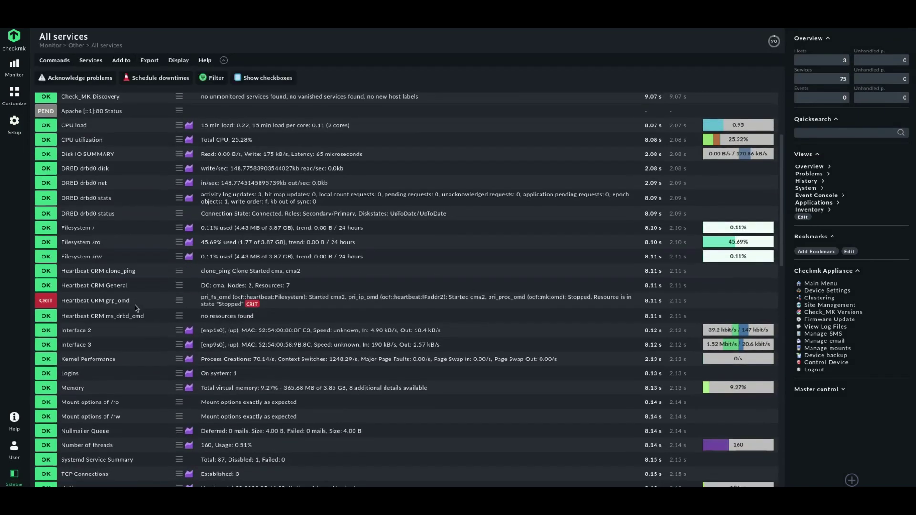
scroll(88, 308, "down", 3)
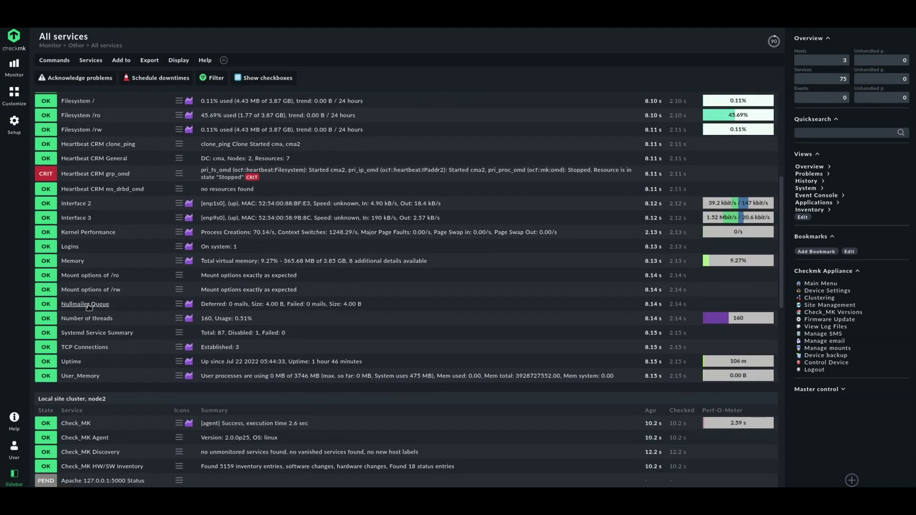
scroll(144, 298, "down", 1)
scroll(144, 299, "down", 11)
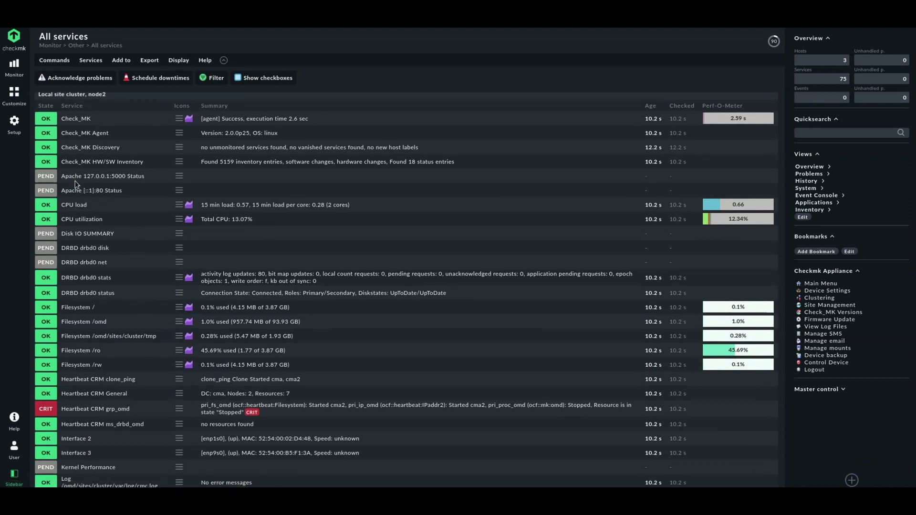
scroll(196, 212, "up", 20)
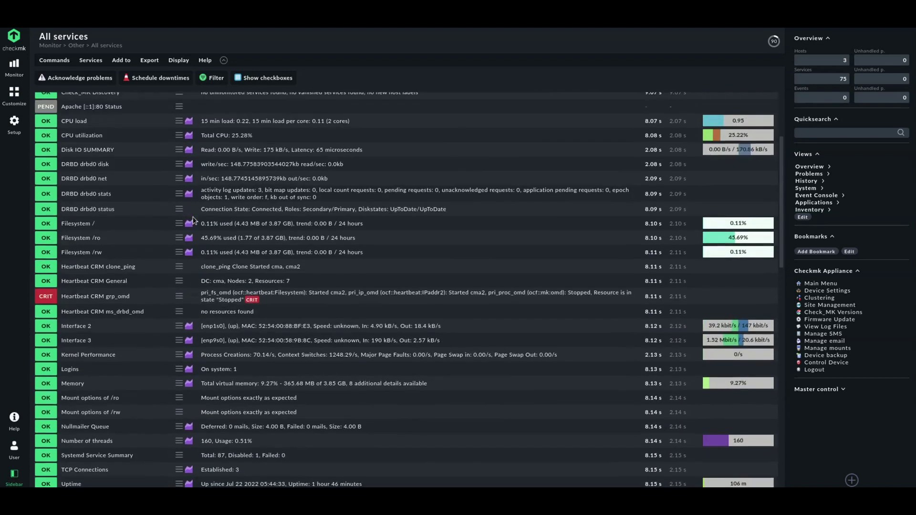
scroll(193, 220, "up", 2)
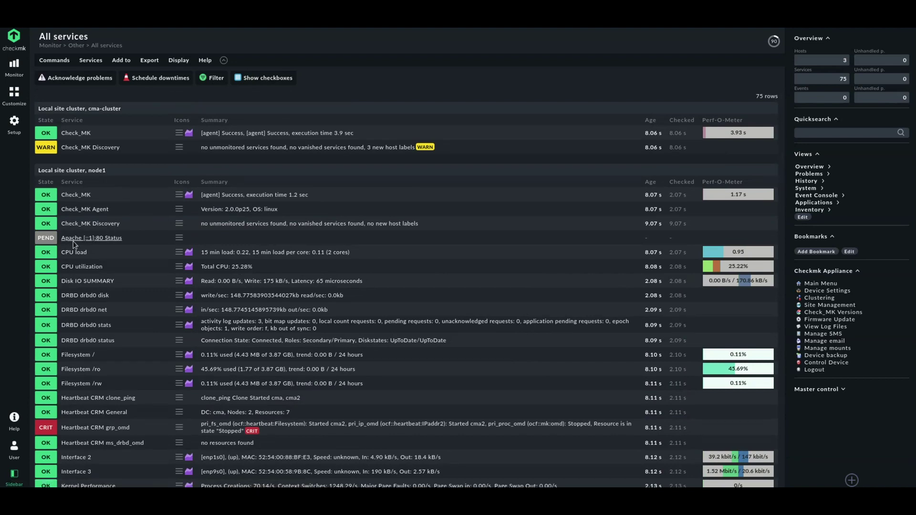
scroll(132, 287, "down", 15)
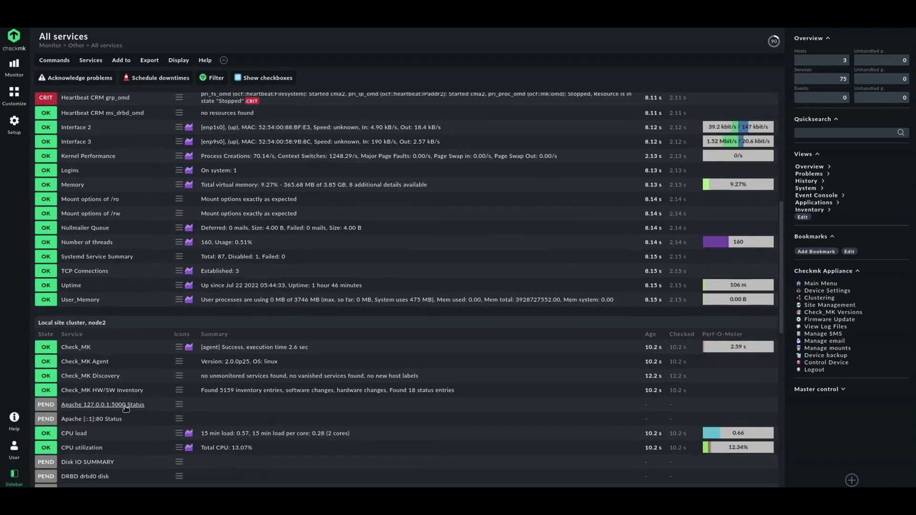
scroll(174, 391, "down", 6)
scroll(174, 391, "down", 8)
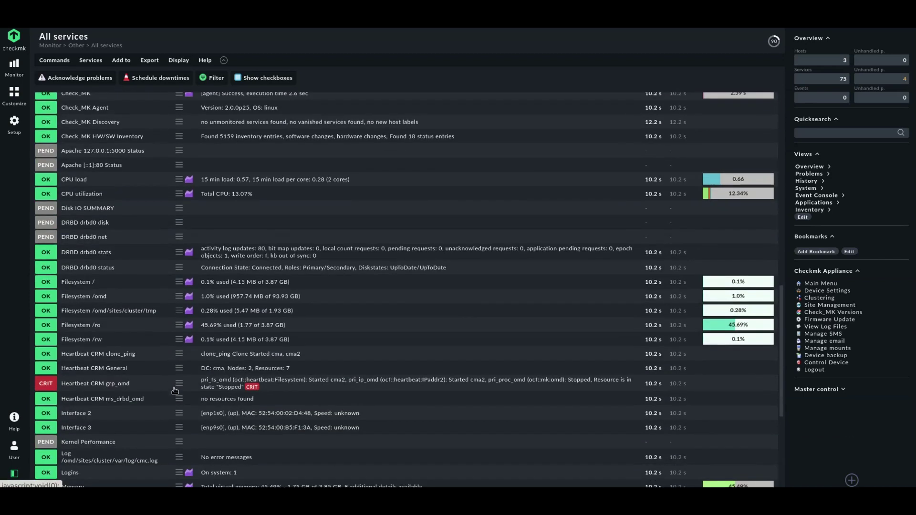
scroll(174, 388, "down", 7)
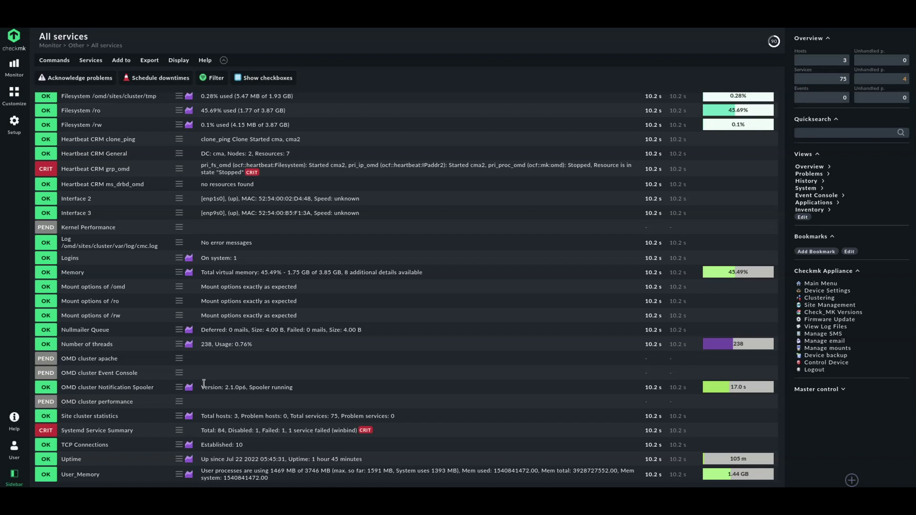
Find the Clustered services rule set through the Setup search and start a new rule.
left_click(19, 131)
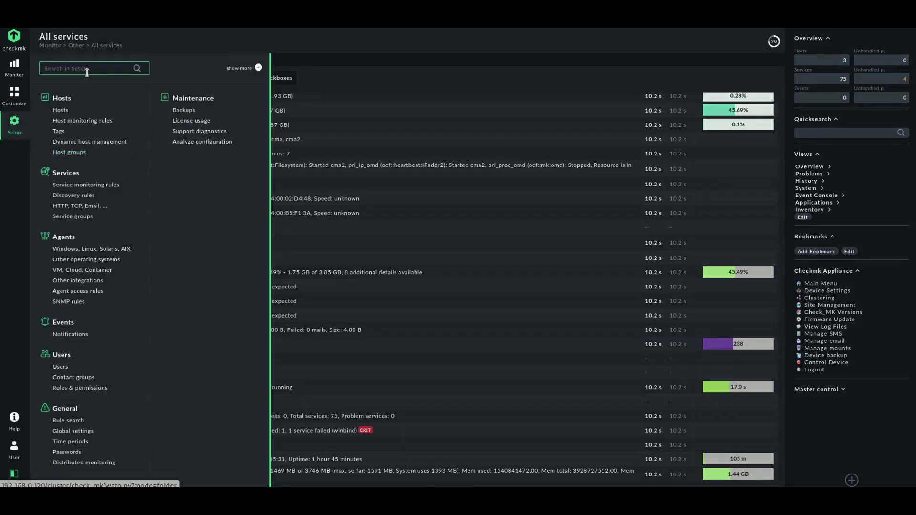
type("clustered")
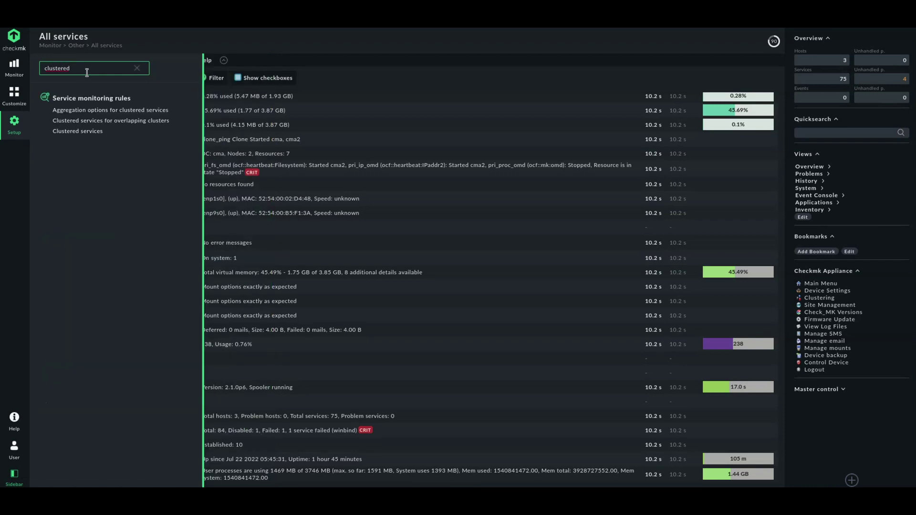
left_click(75, 131)
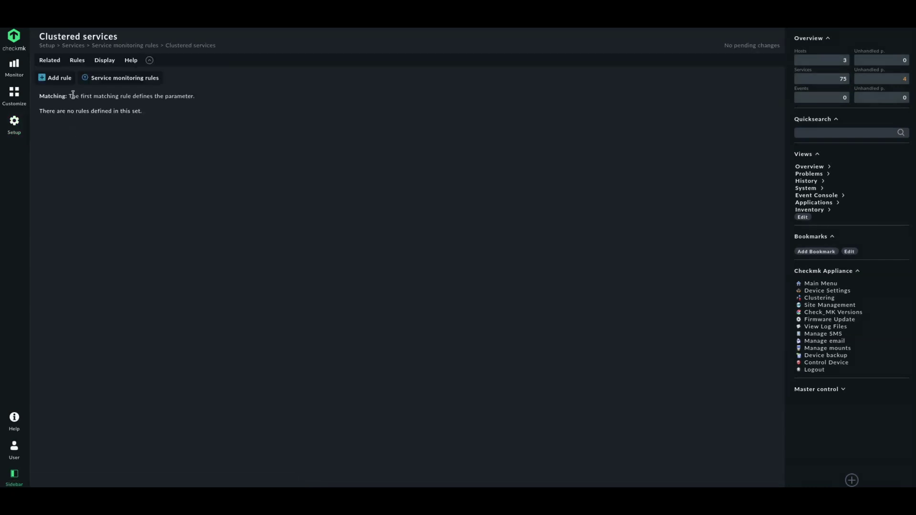
left_click(57, 80)
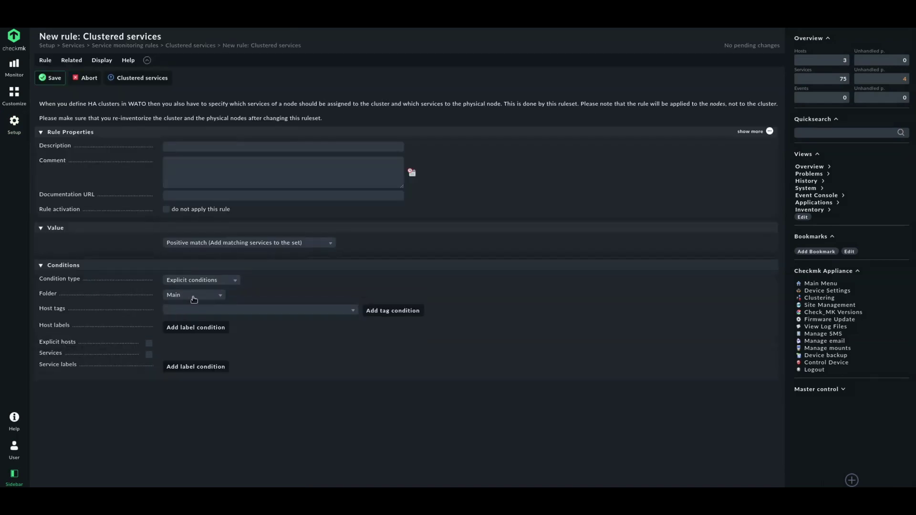
Limit the rule to hosts node1 and node2 and services starting with OMD, then save.
left_click(148, 354)
type("OMD")
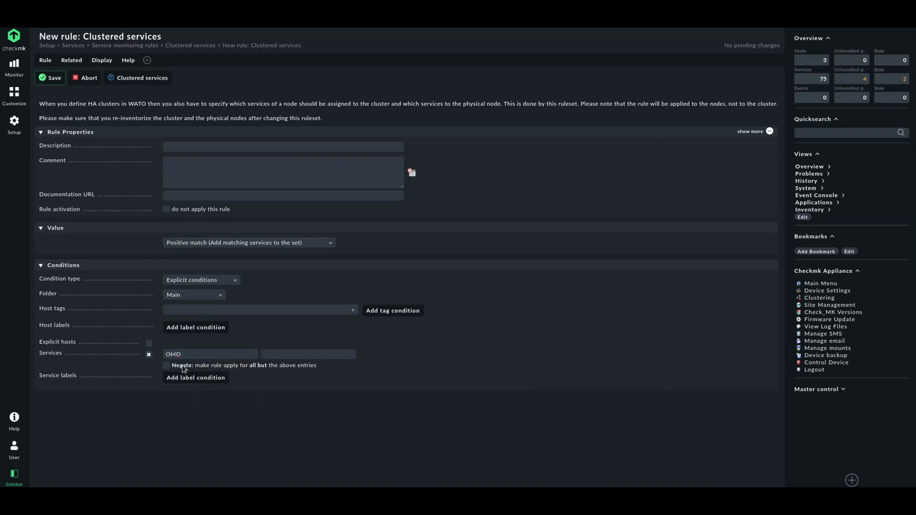
left_click(149, 343)
left_click(186, 345)
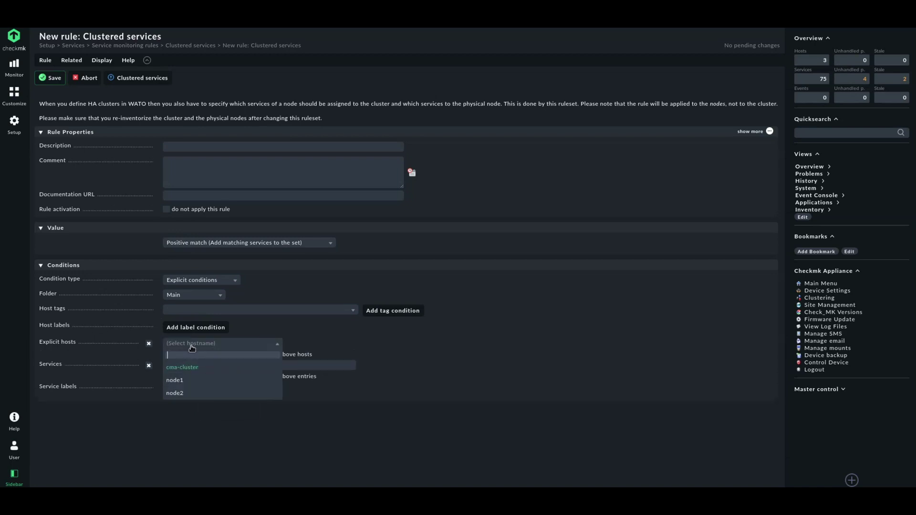
left_click(188, 379)
left_click(309, 348)
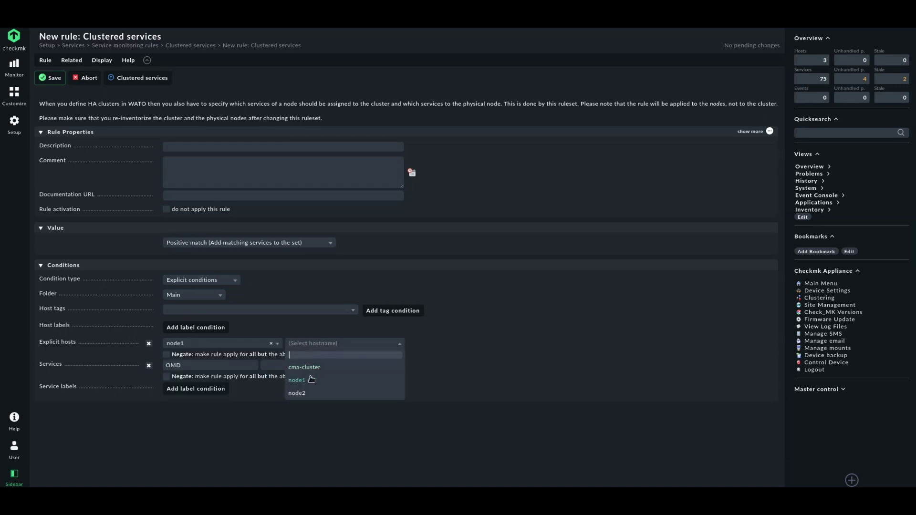
left_click(293, 393)
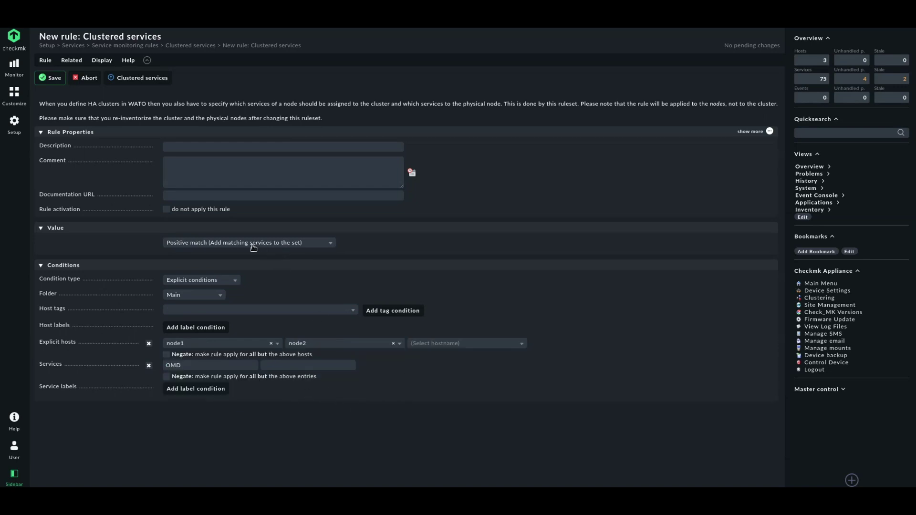
left_click(54, 80)
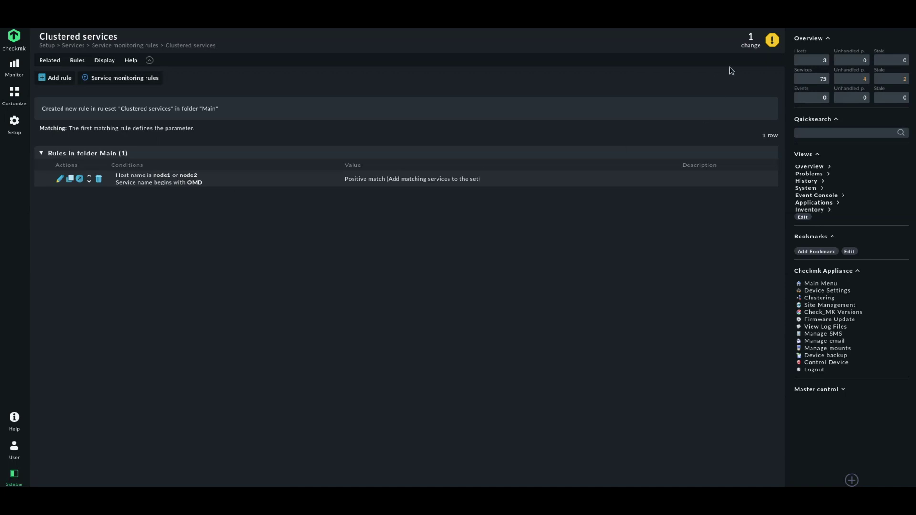
left_click(749, 40)
left_click(87, 80)
left_click(14, 123)
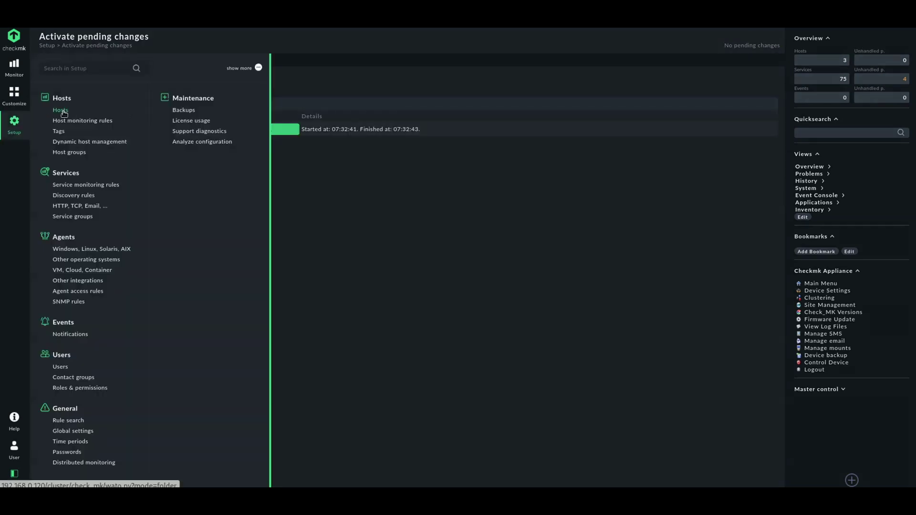
left_click(59, 106)
left_click(104, 156)
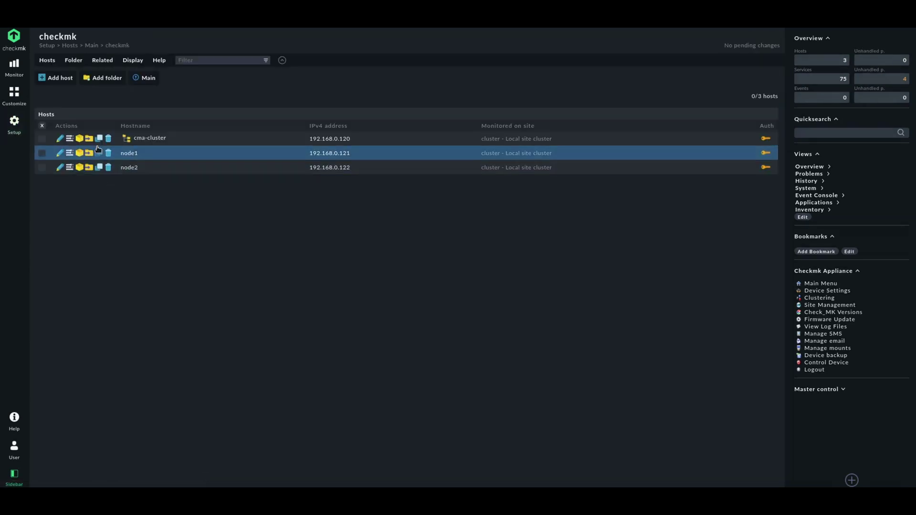
left_click(150, 138)
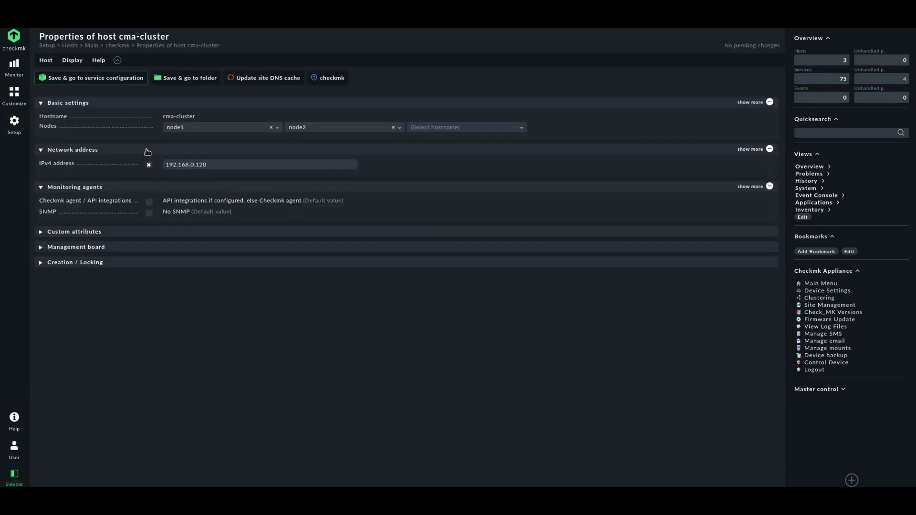
left_click(90, 78)
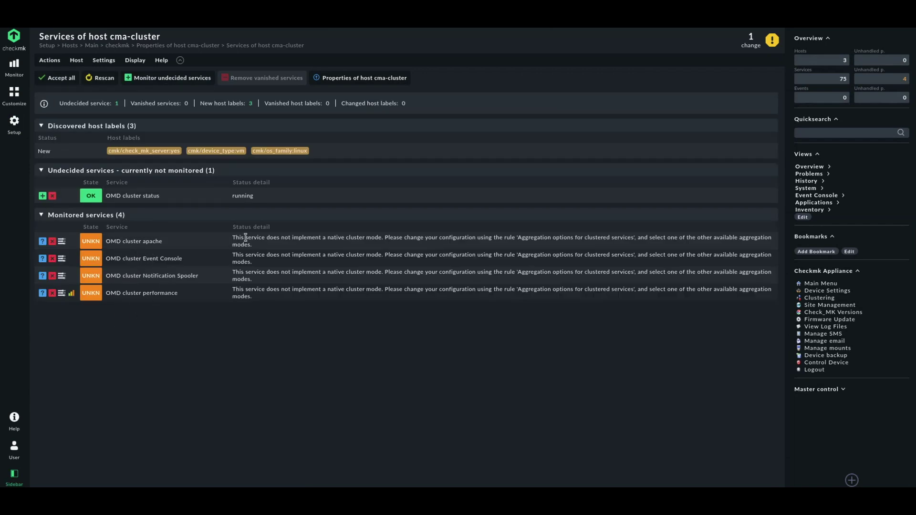
left_click_drag(246, 238, 297, 244)
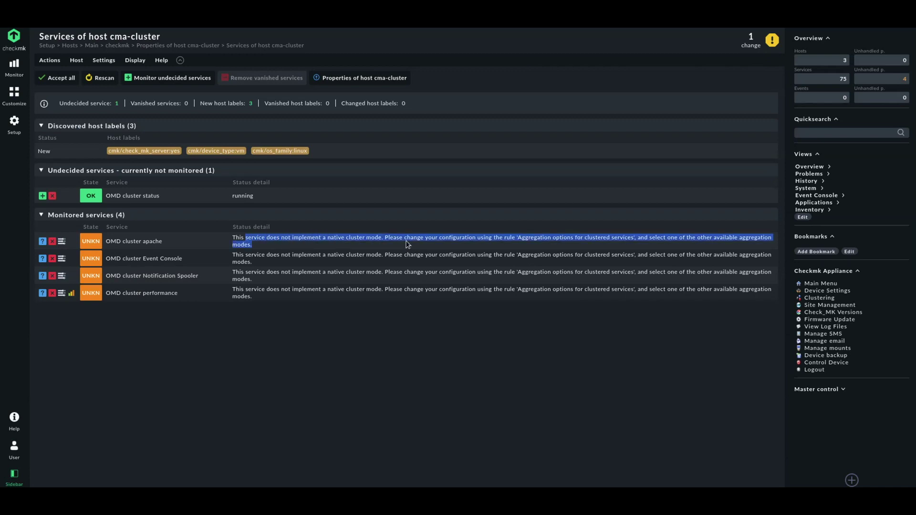
left_click_drag(410, 240, 636, 238)
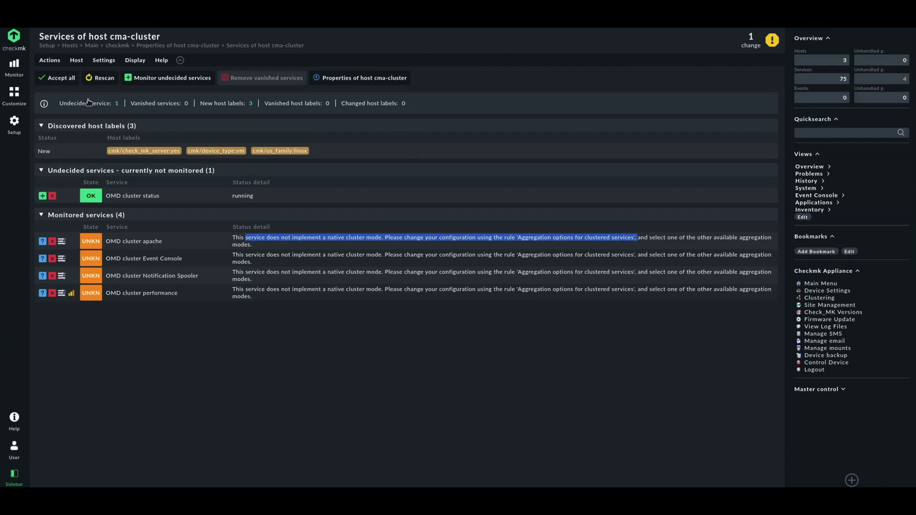
Accept all discovered cma-cluster services and begin a new Failover rule for clustered services aggregation.
left_click(56, 81)
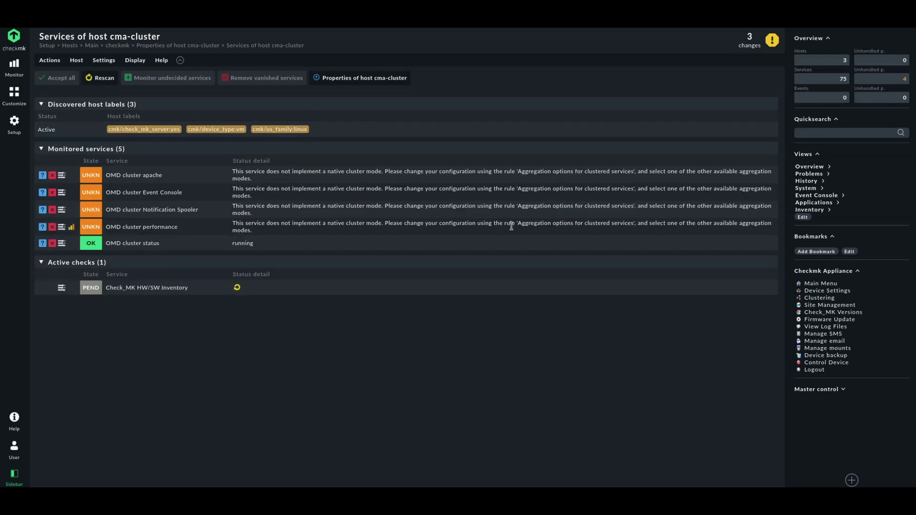
left_click(15, 123)
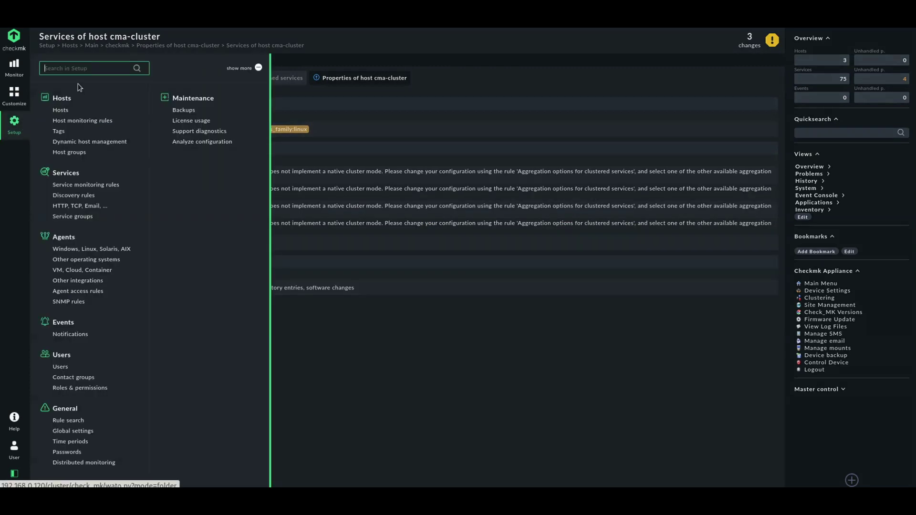
type("at")
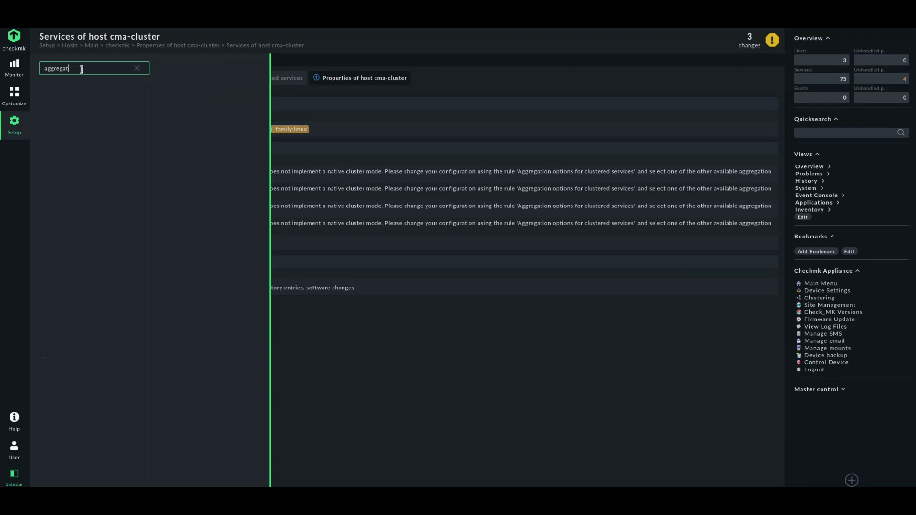
type("ion")
left_click(62, 227)
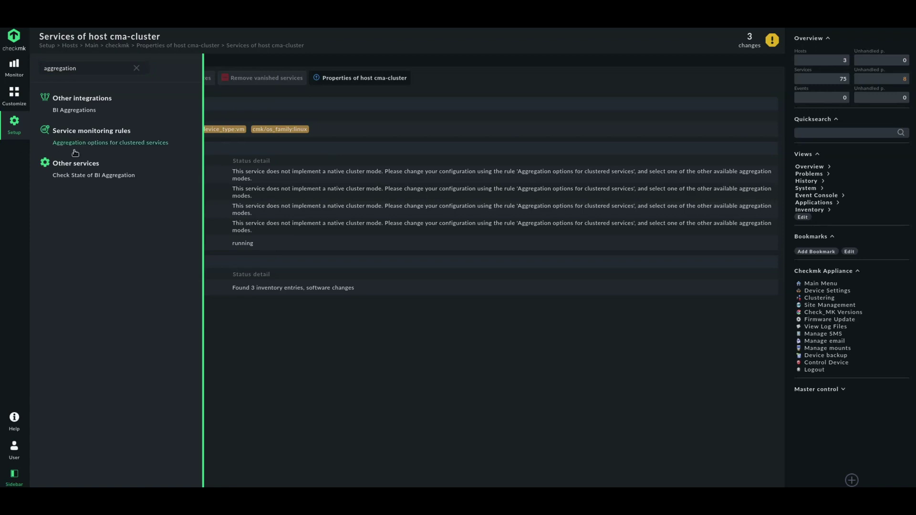
left_click(93, 142)
left_click(54, 75)
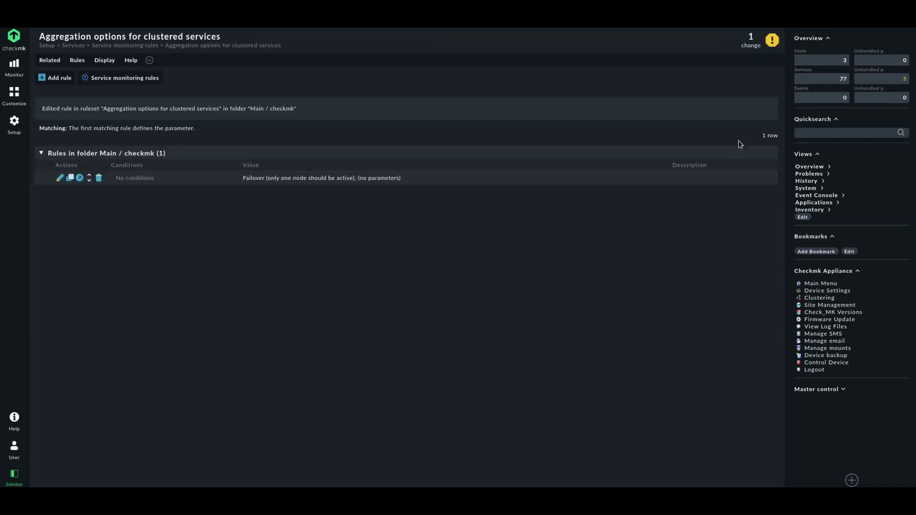
Activate the failover change, then inspect cma-cluster's services, highlighting the Apache status node1 warning.
left_click(746, 43)
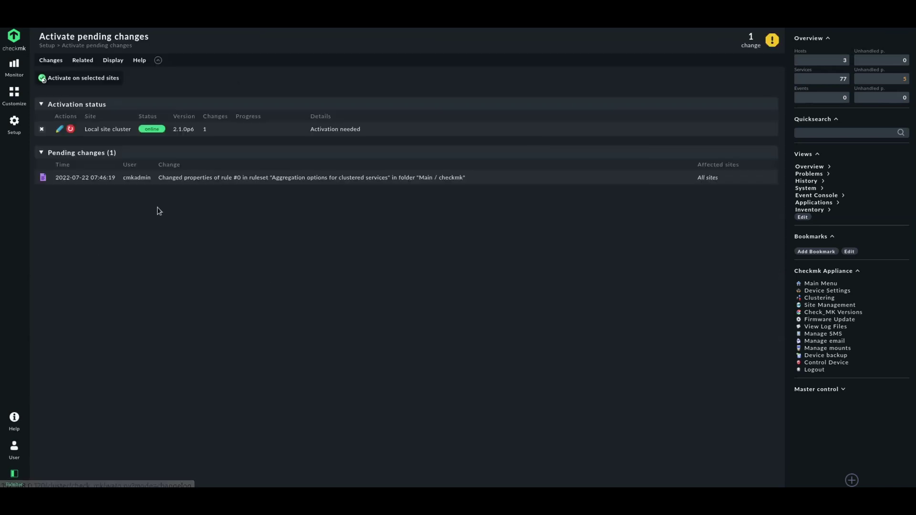
left_click(66, 80)
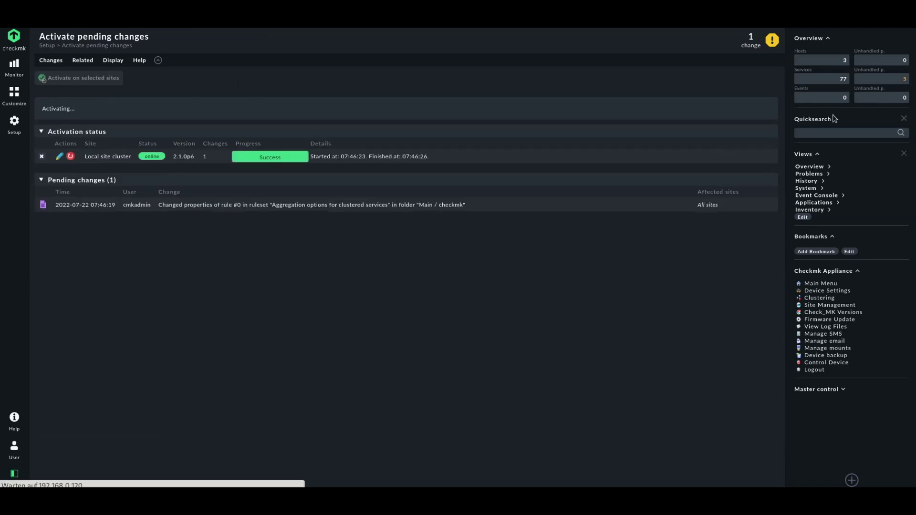
left_click(832, 60)
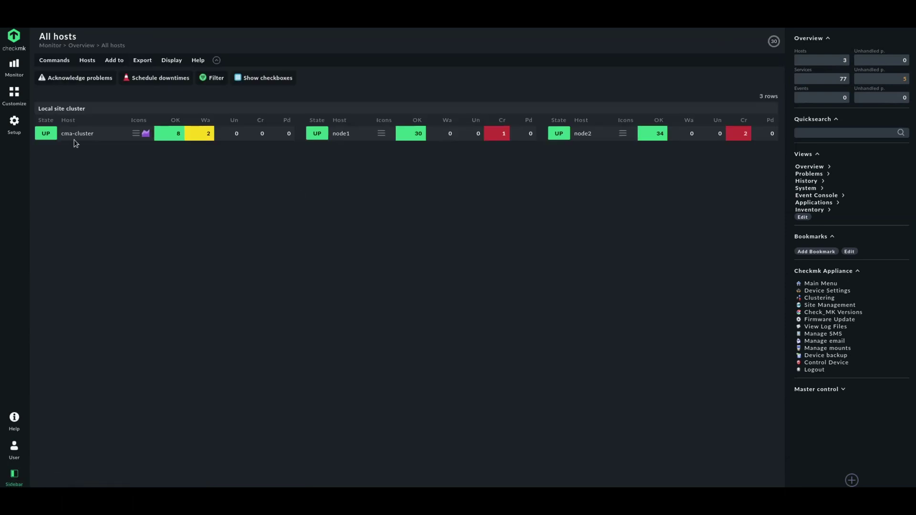
left_click(75, 135)
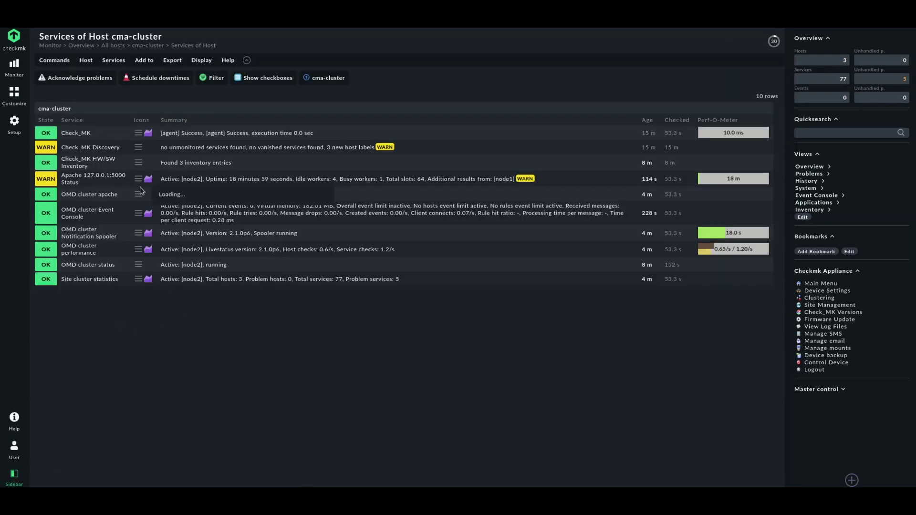
left_click_drag(182, 180, 220, 181)
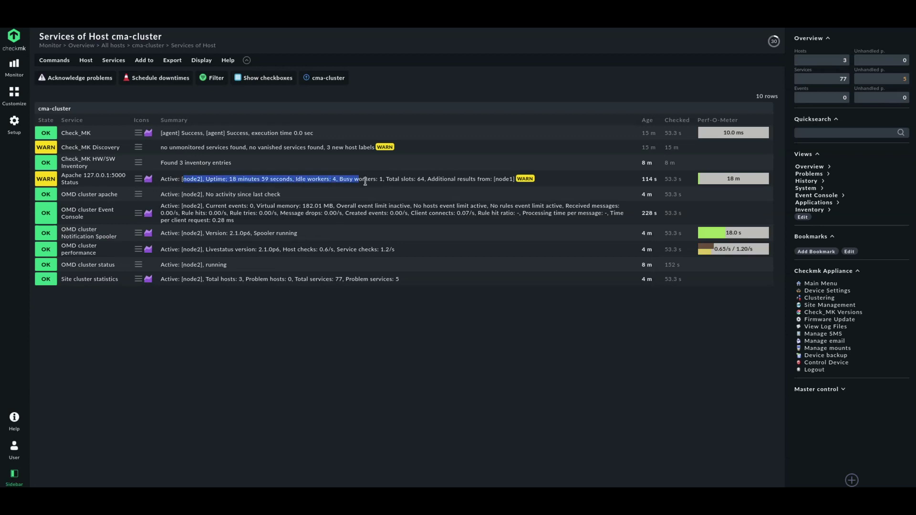
left_click_drag(387, 185, 537, 183)
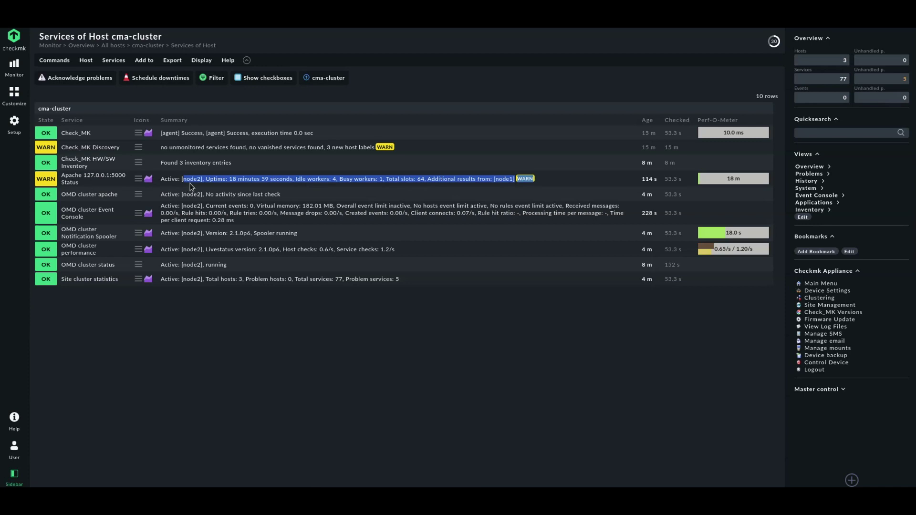
Find the clustered services aggregation ruleset via 'agg' and clone the existing Failover rule.
left_click(19, 124)
type("agg")
left_click(86, 142)
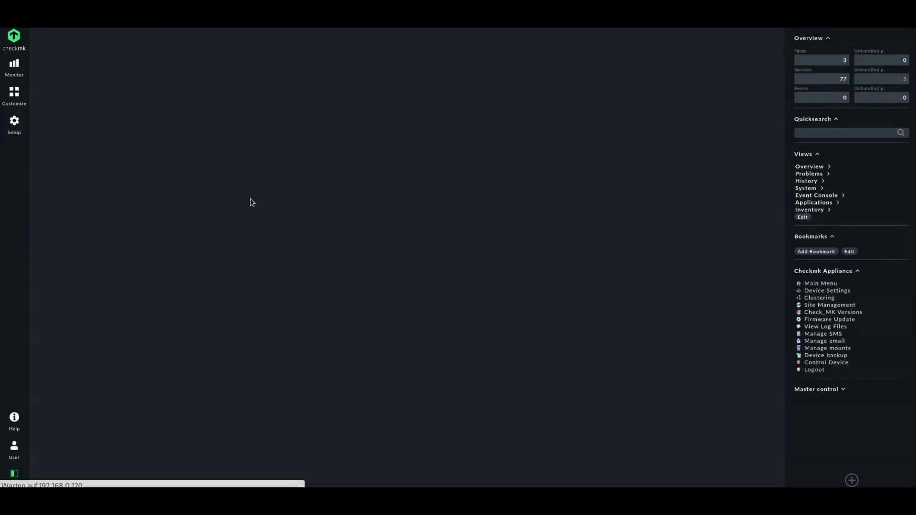
left_click(69, 146)
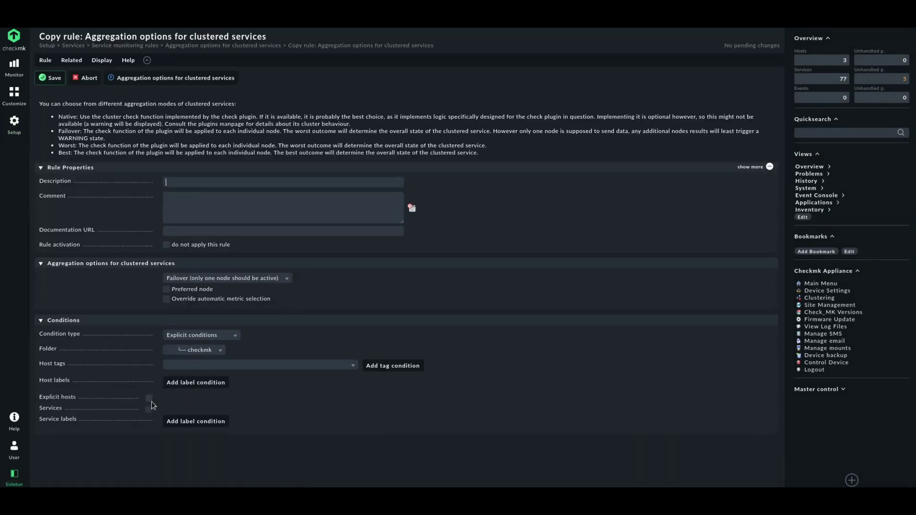
Limit the cloned rule to services 'Apache' with Best node wins, save it, and place it above Failover.
left_click(149, 409)
left_click(185, 409)
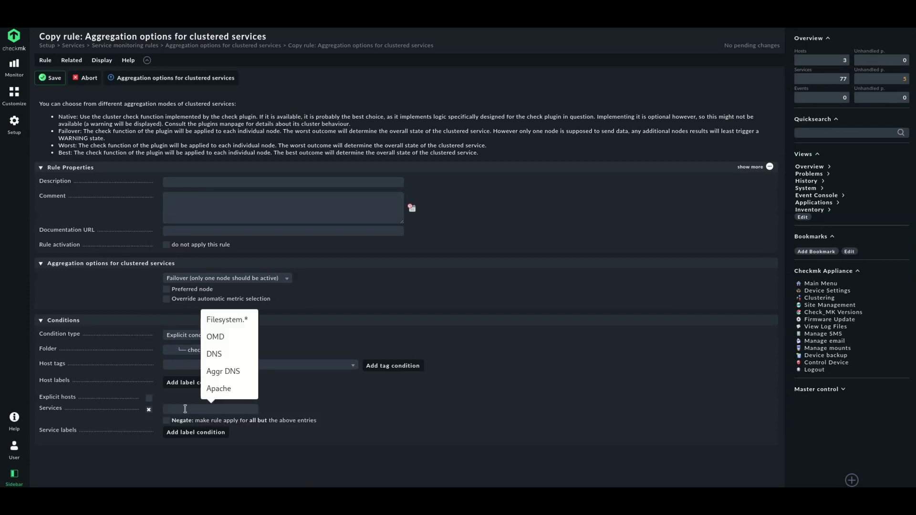
type("Apache")
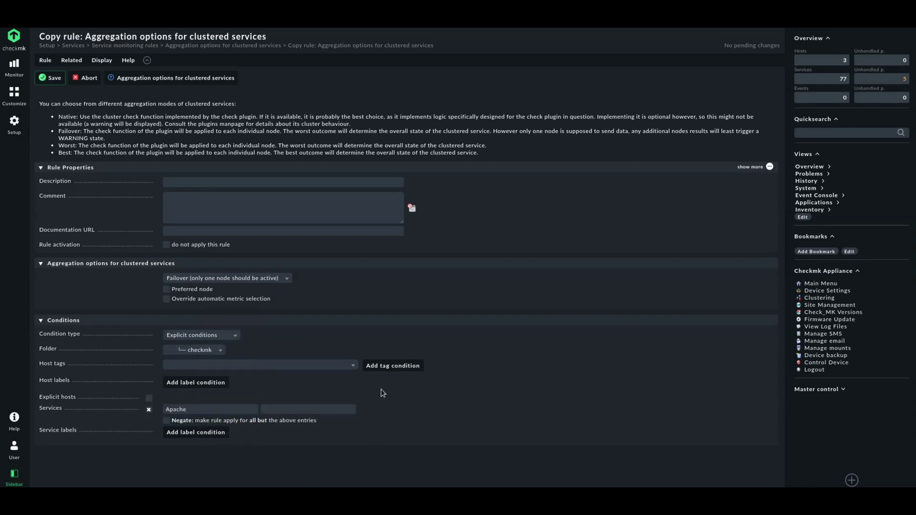
left_click(268, 280)
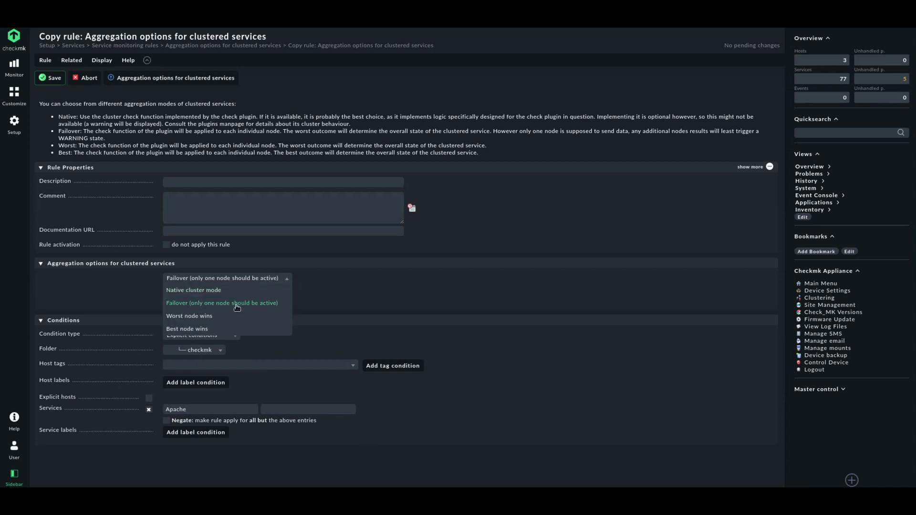
left_click(210, 324)
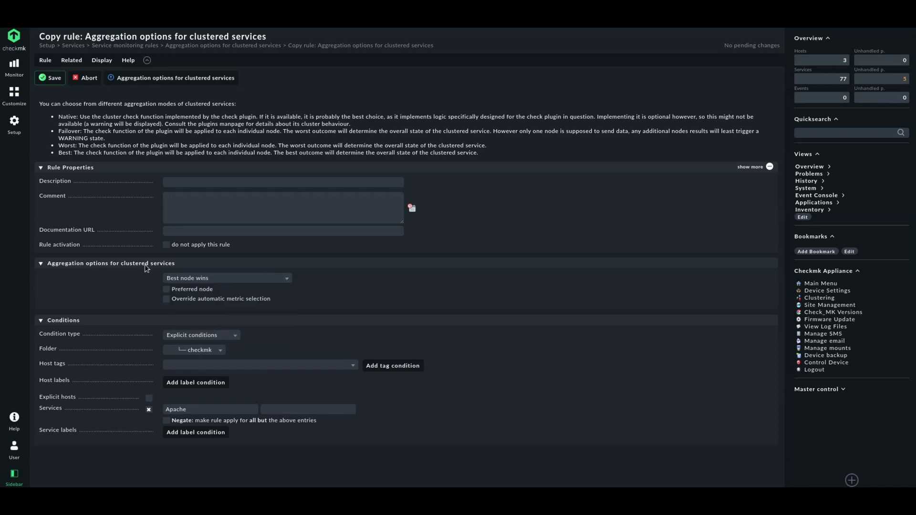
left_click(52, 77)
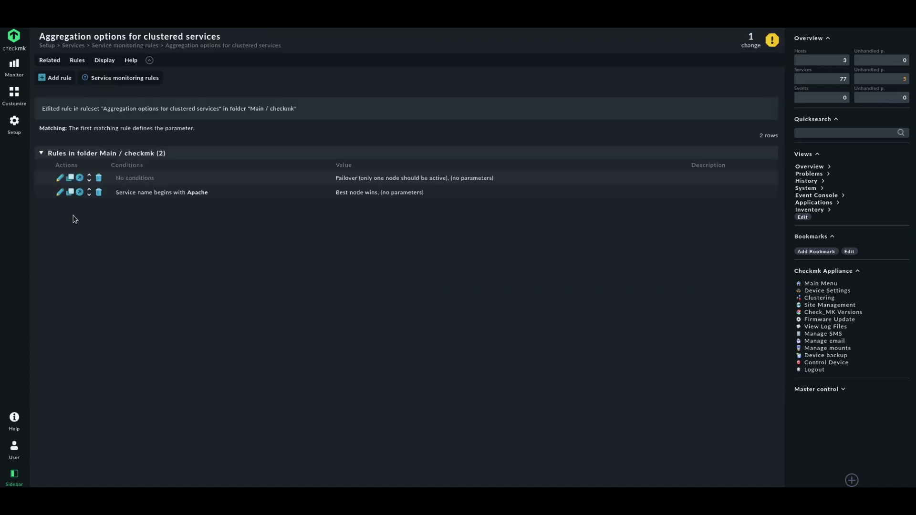
left_click_drag(89, 191, 89, 175)
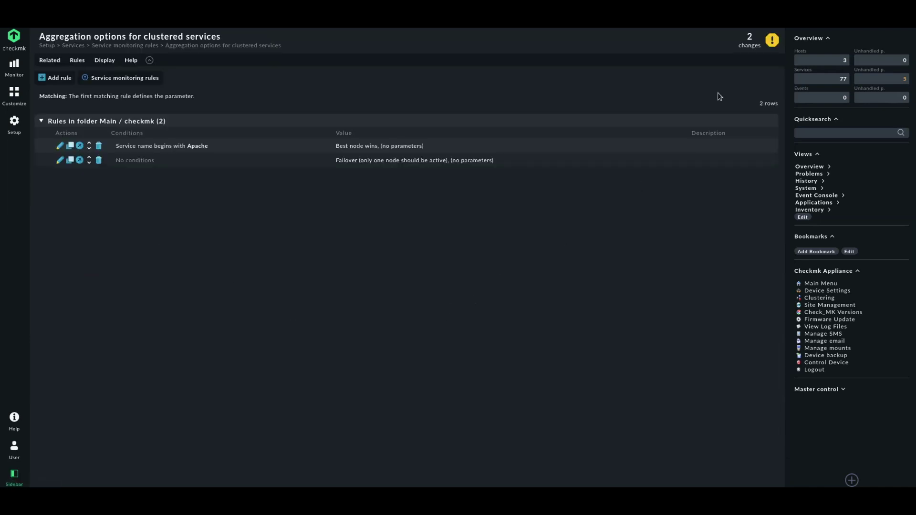
Activate both pending changes, then reschedule the Checkmk check from cma-cluster's Apache 127.0.0.1:5000 Status row.
left_click(749, 41)
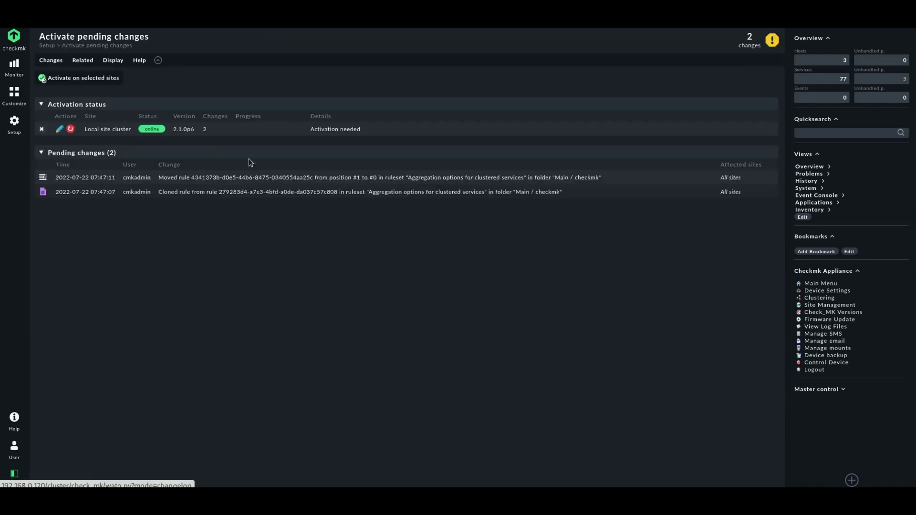
left_click(84, 79)
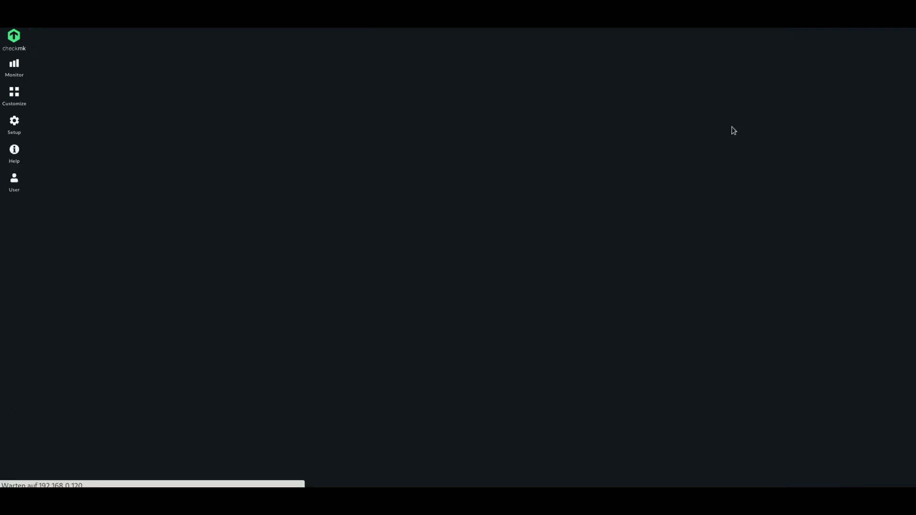
left_click(817, 64)
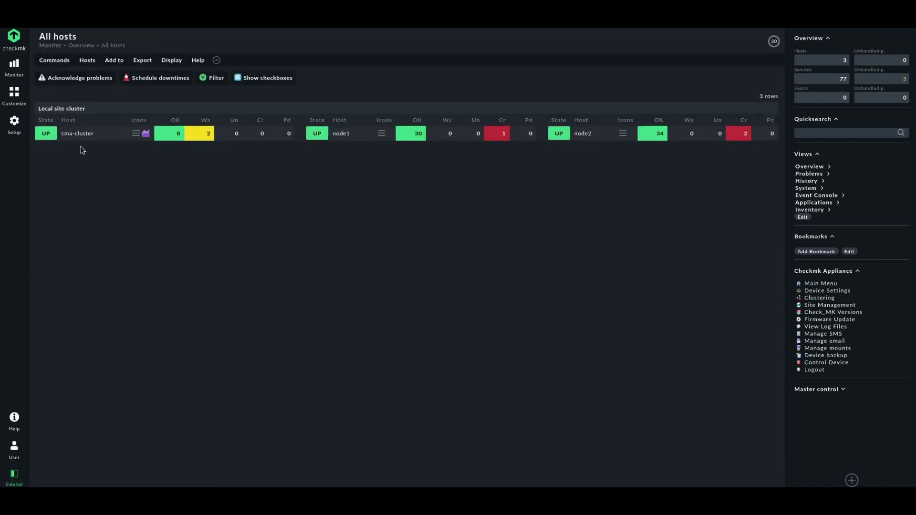
left_click(70, 137)
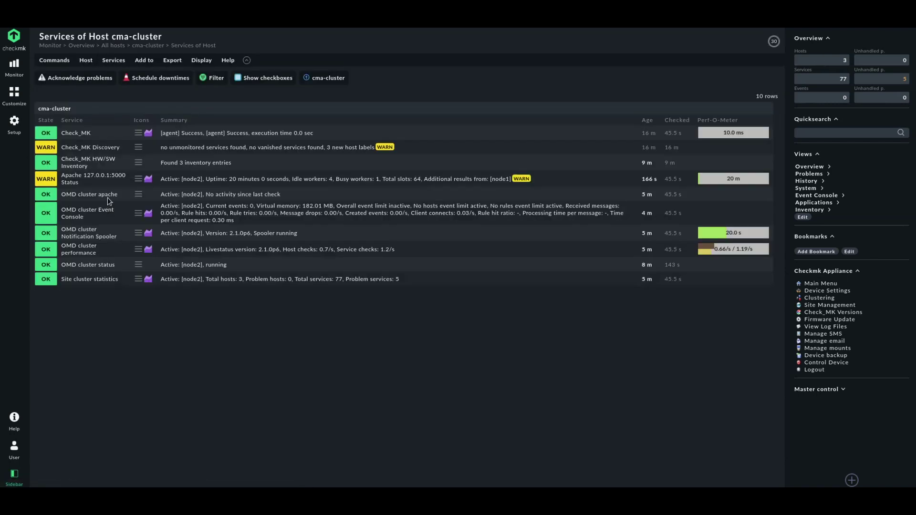
left_click(138, 178)
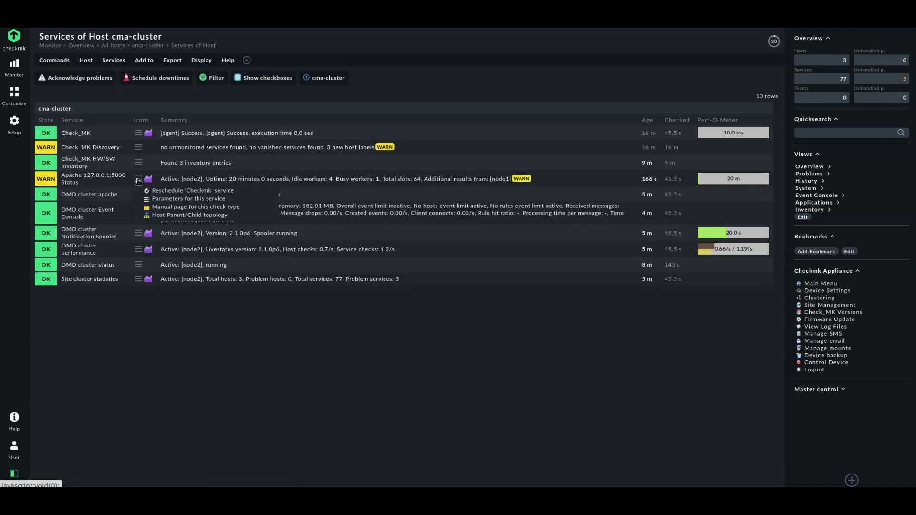
left_click(175, 191)
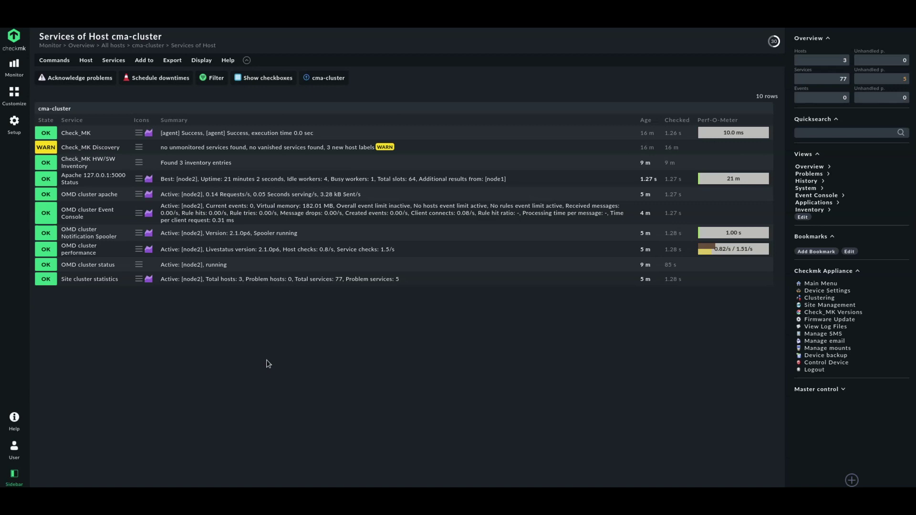
Review the All services overview showing cma-cluster's clustered services and node1's services.
mouse_move(149, 196)
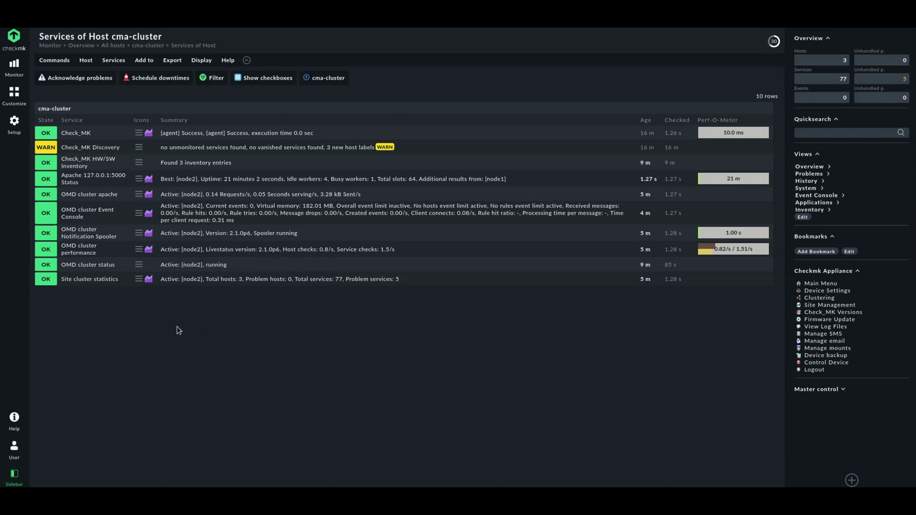